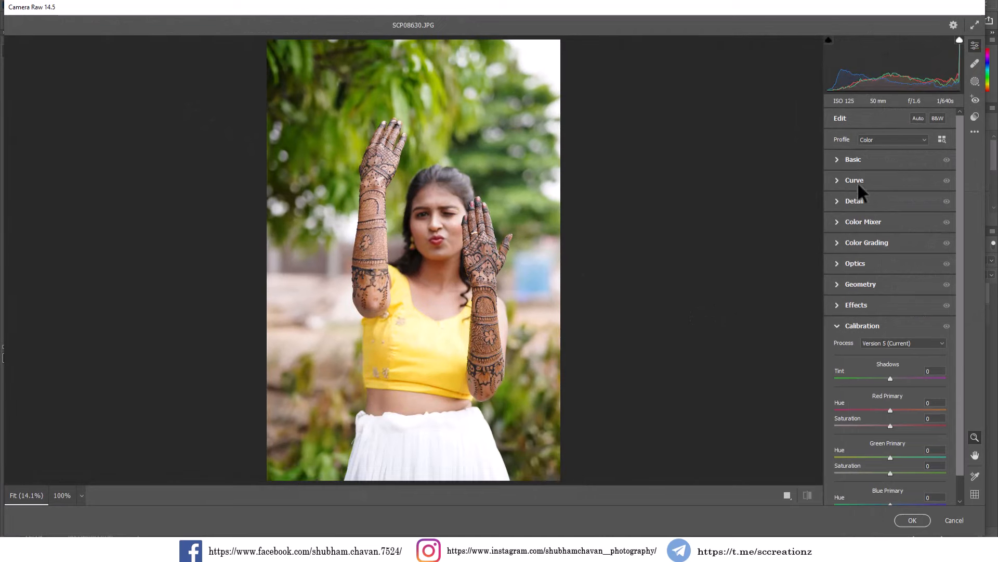
In the Basic adjustments, set Tint -7, Contrast -11, Highlights -39, Shadows +46, Whites -15 and Blacks -46
{"action": "left_click", "coordinate": [853, 160]}
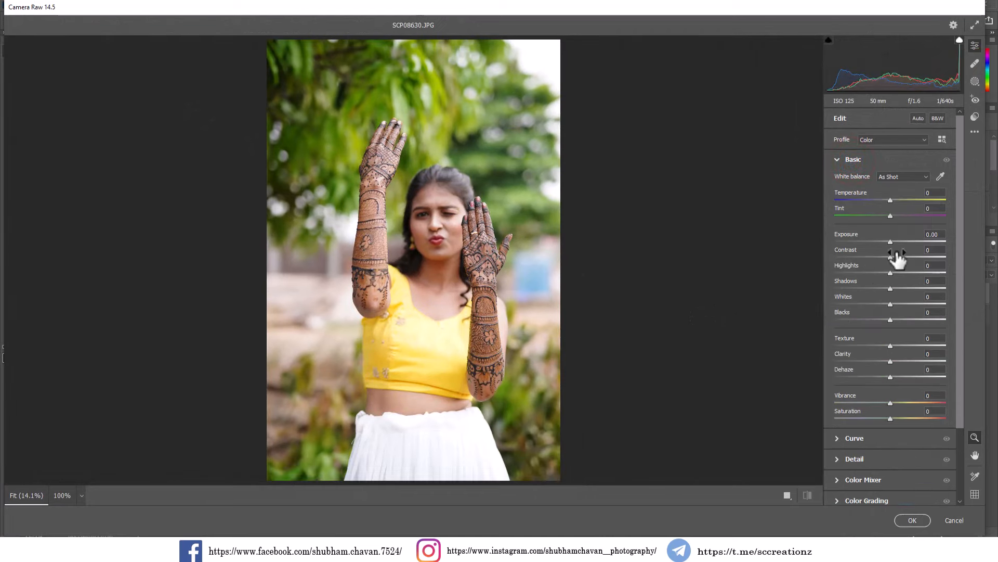
{"action": "left_click_drag", "start_coordinate": [892, 215], "coordinate": [887, 215]}
{"action": "mouse_move", "coordinate": [892, 255]}
{"action": "left_mouse_down"}
{"action": "mouse_move", "coordinate": [906, 254]}
{"action": "mouse_move", "coordinate": [897, 257]}
{"action": "left_mouse_up"}
{"action": "left_click", "coordinate": [883, 257]}
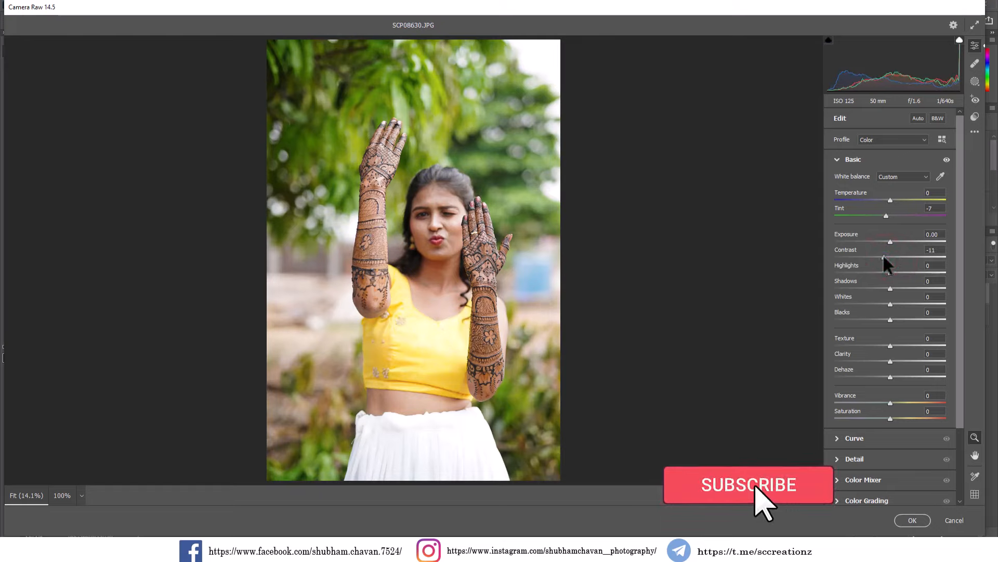
{"action": "mouse_move", "coordinate": [885, 272]}
{"action": "left_mouse_down"}
{"action": "mouse_move", "coordinate": [868, 268]}
{"action": "mouse_move", "coordinate": [879, 284]}
{"action": "mouse_move", "coordinate": [851, 283]}
{"action": "mouse_move", "coordinate": [918, 285]}
{"action": "mouse_move", "coordinate": [887, 303]}
{"action": "mouse_move", "coordinate": [906, 302]}
{"action": "mouse_move", "coordinate": [880, 303]}
{"action": "mouse_move", "coordinate": [864, 316]}
{"action": "left_mouse_up"}
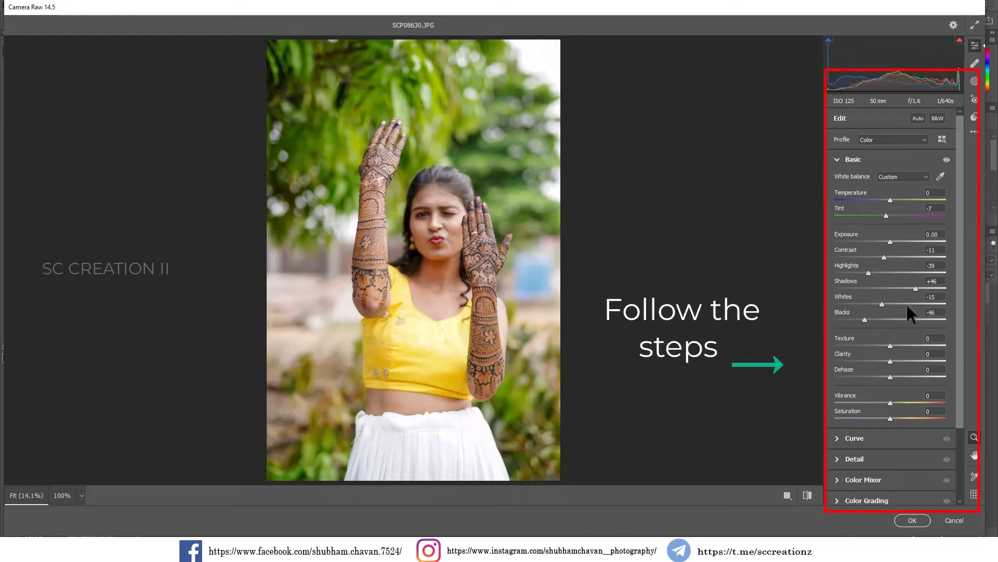
Refine the Basic adjustments to Shadows +56, Clarity +5 and Contrast -7, and check the face close up
{"action": "left_click_drag", "start_coordinate": [921, 289], "coordinate": [922, 288]}
{"action": "mouse_move", "coordinate": [892, 360]}
{"action": "left_mouse_down"}
{"action": "mouse_move", "coordinate": [907, 359]}
{"action": "mouse_move", "coordinate": [884, 359]}
{"action": "mouse_move", "coordinate": [892, 358]}
{"action": "left_mouse_up"}
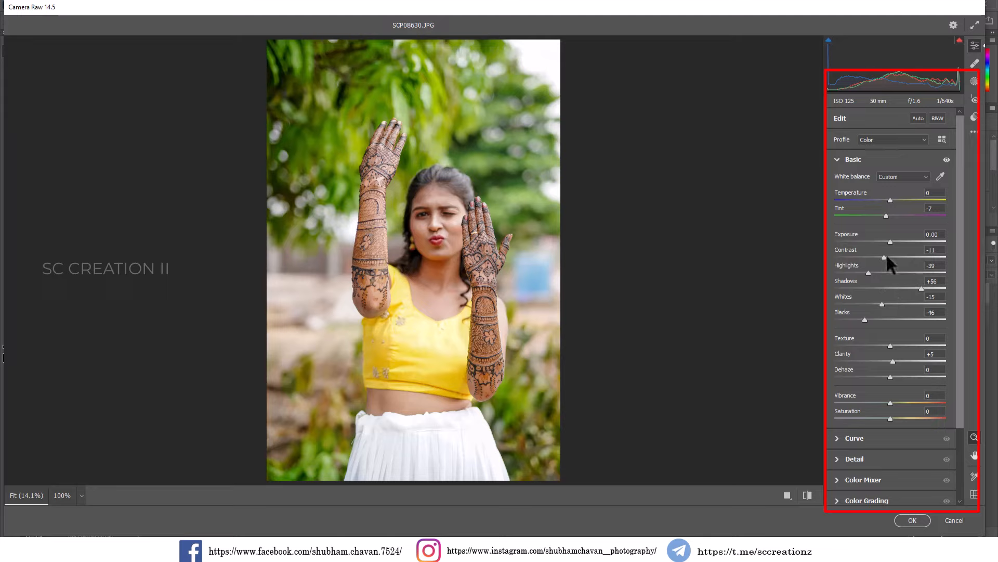
{"action": "mouse_move", "coordinate": [886, 257]}
{"action": "left_mouse_down"}
{"action": "mouse_move", "coordinate": [903, 257]}
{"action": "mouse_move", "coordinate": [888, 257]}
{"action": "left_mouse_up"}
{"action": "left_click_drag", "start_coordinate": [427, 218], "coordinate": [468, 245]}
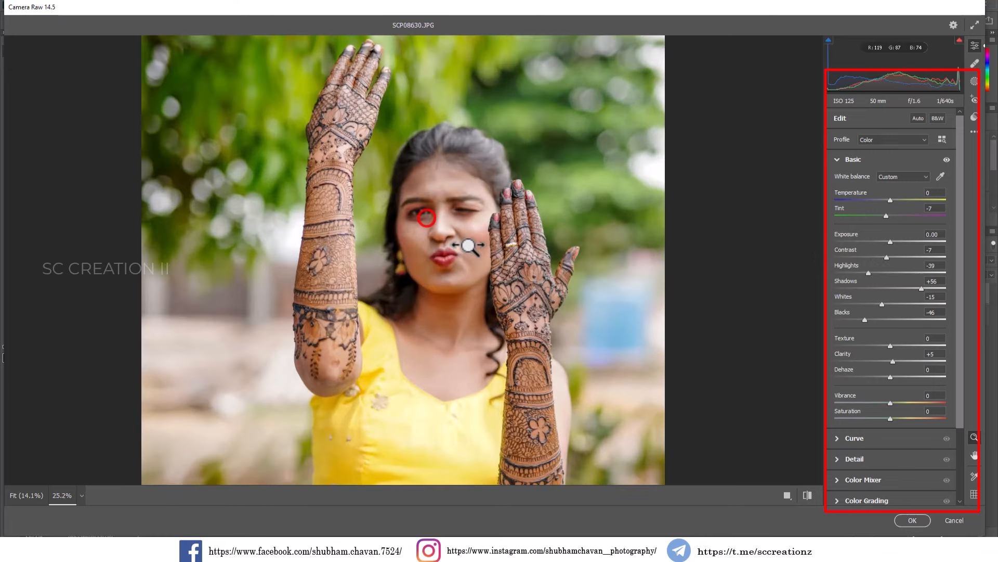
{"action": "left_click", "coordinate": [457, 229]}
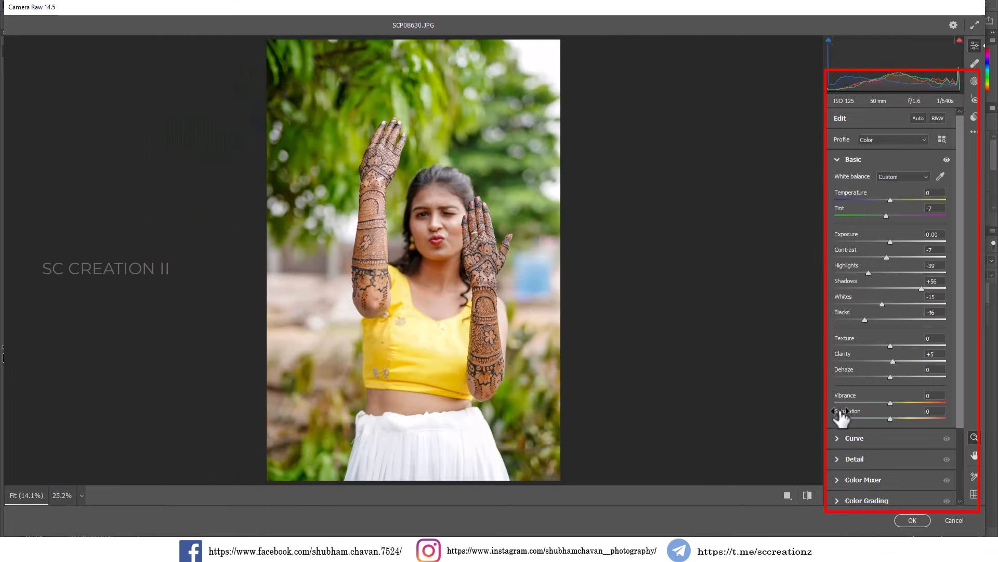
{"action": "left_click", "coordinate": [859, 160]}
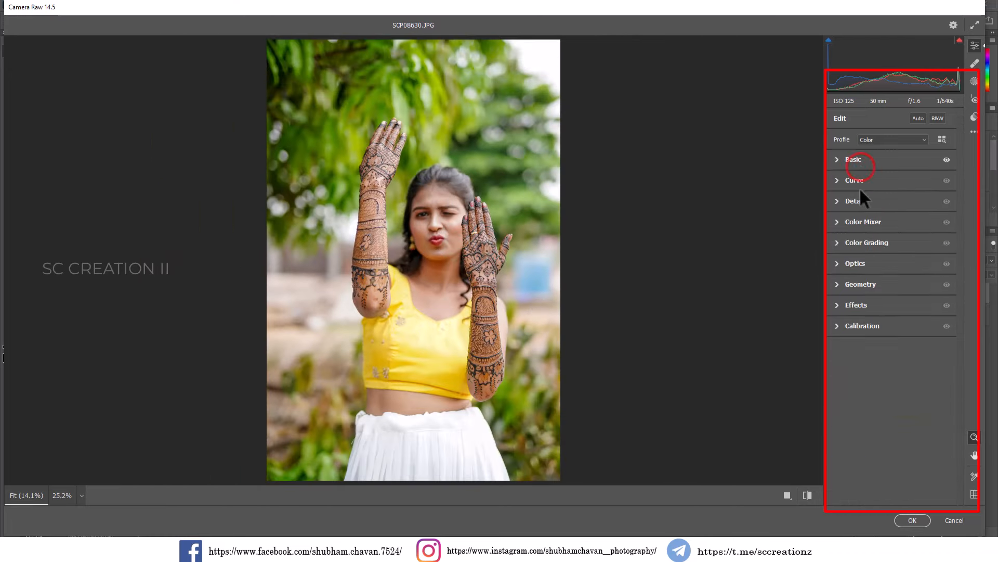
Shape the parametric curve with Lights -10, Darks +6 and Shadows -20
{"action": "left_click", "coordinate": [853, 182]}
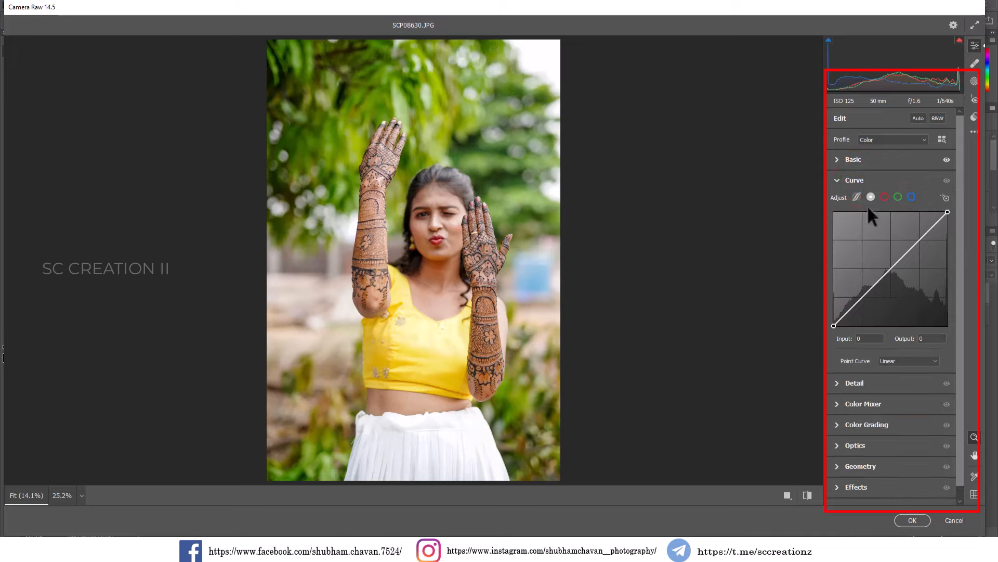
{"action": "left_click", "coordinate": [856, 197]}
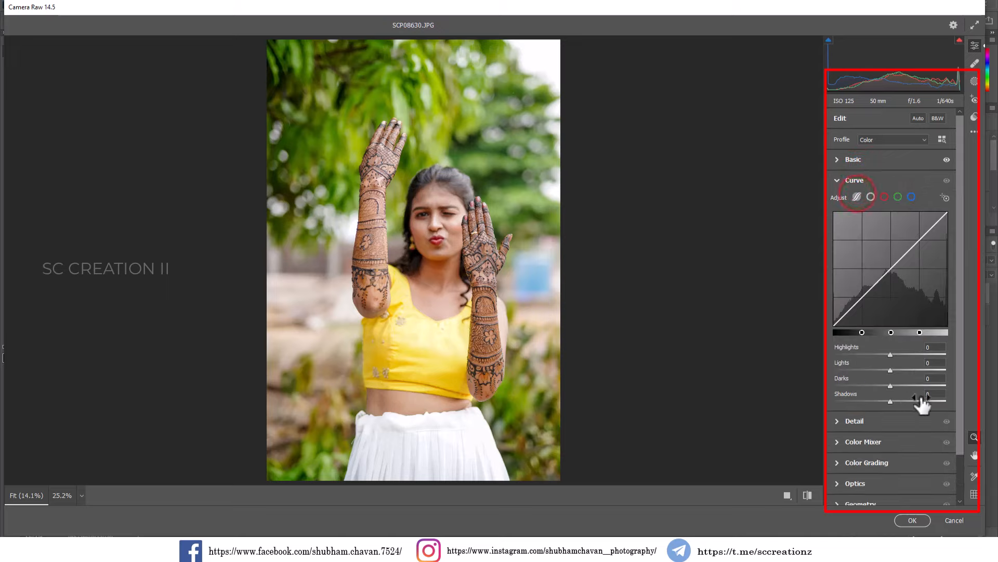
{"action": "left_click_drag", "start_coordinate": [891, 399], "coordinate": [885, 370]}
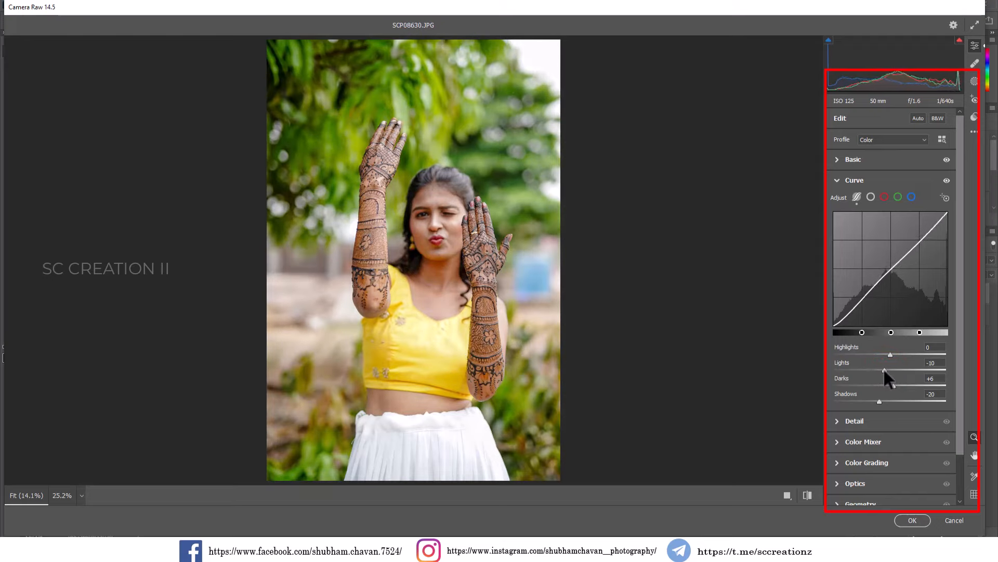
On the blue channel curve, anchor the midpoint and raise the black point to output 7
{"action": "left_click", "coordinate": [912, 196]}
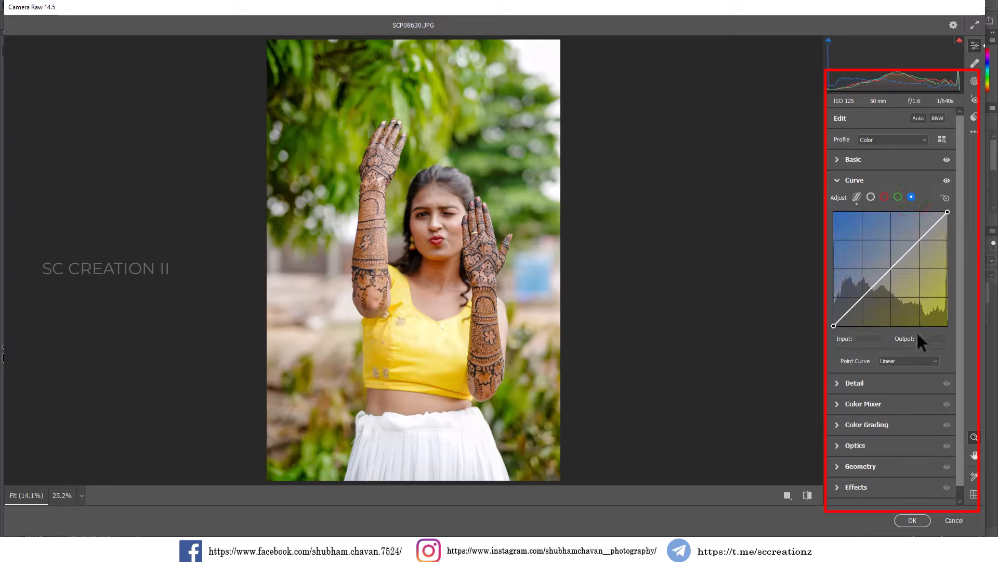
{"action": "left_click", "coordinate": [891, 268]}
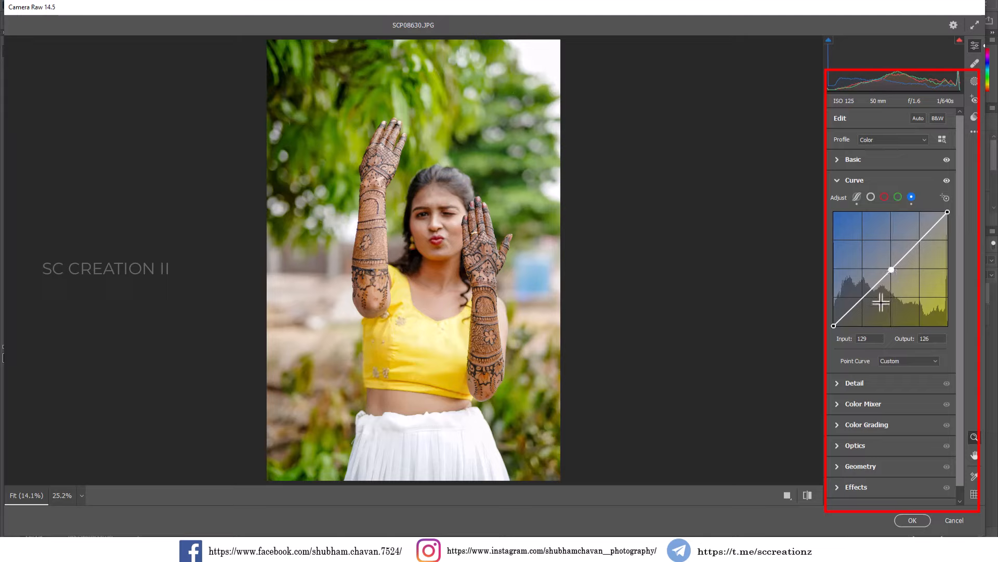
{"action": "left_click_drag", "start_coordinate": [834, 326], "coordinate": [833, 323]}
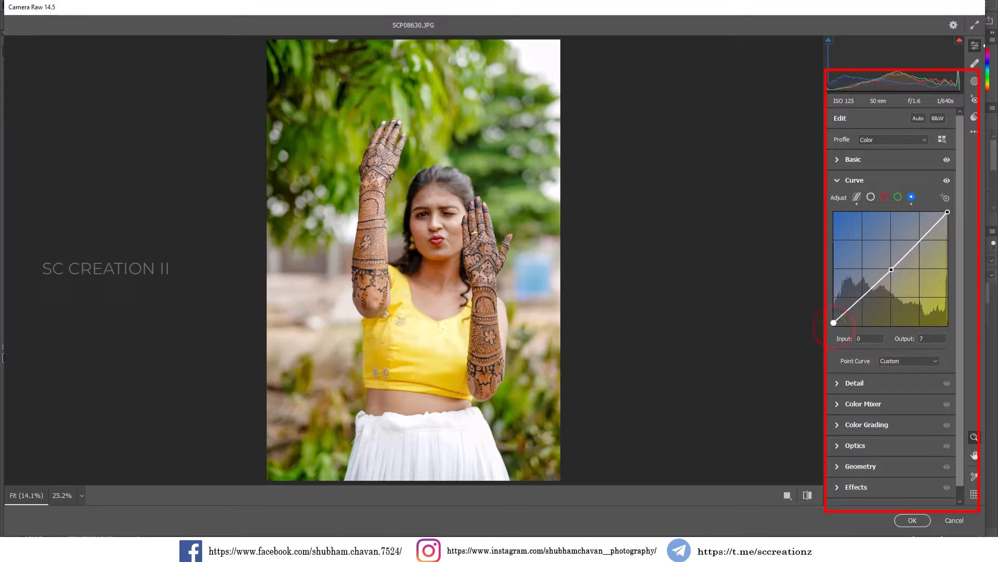
{"action": "left_click", "coordinate": [853, 179]}
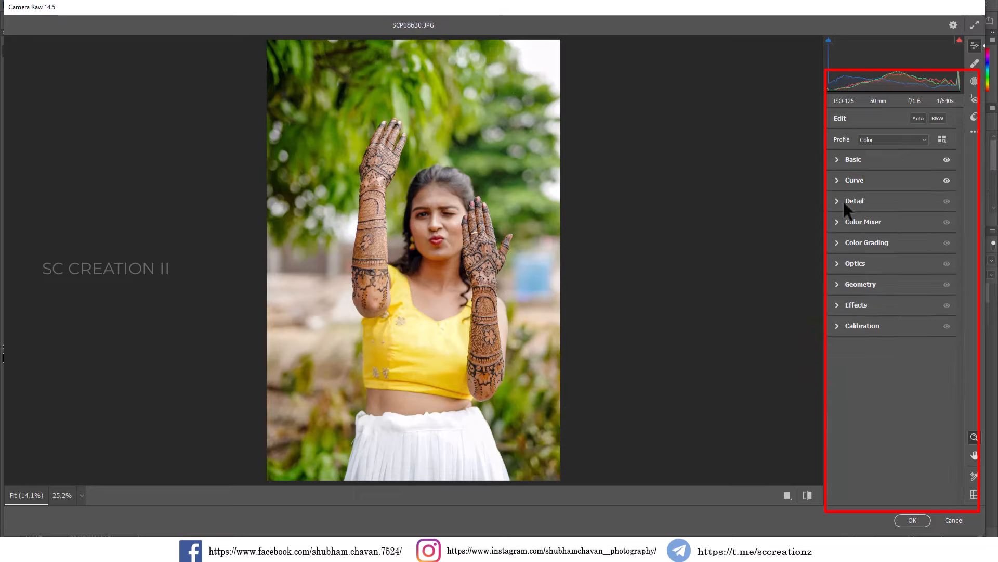
Set the photo's Sharpening to 25
{"action": "left_click", "coordinate": [845, 203]}
{"action": "left_click", "coordinate": [852, 225]}
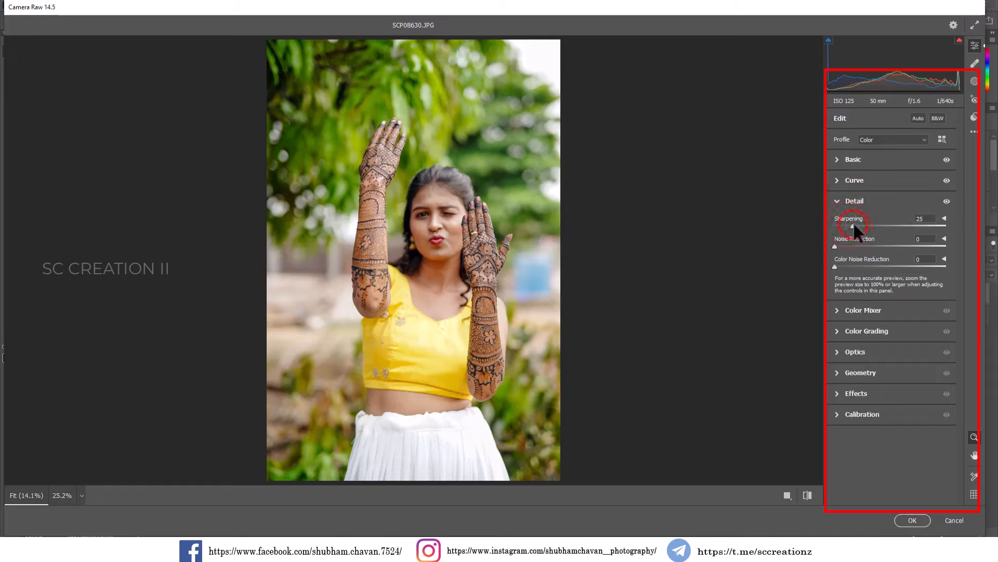
{"action": "left_click", "coordinate": [840, 200]}
In the Color Mixer, shift the hue of Yellows to -33 and Greens to +31
{"action": "left_click", "coordinate": [843, 221]}
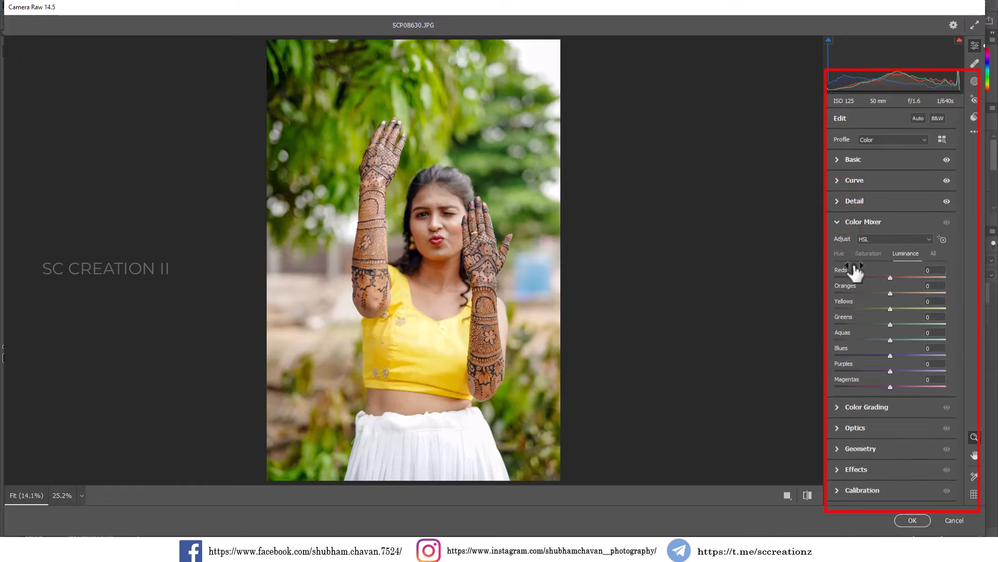
{"action": "left_click", "coordinate": [839, 253]}
{"action": "mouse_move", "coordinate": [891, 308]}
{"action": "left_mouse_down"}
{"action": "mouse_move", "coordinate": [870, 309]}
{"action": "mouse_move", "coordinate": [907, 319]}
{"action": "left_mouse_up"}
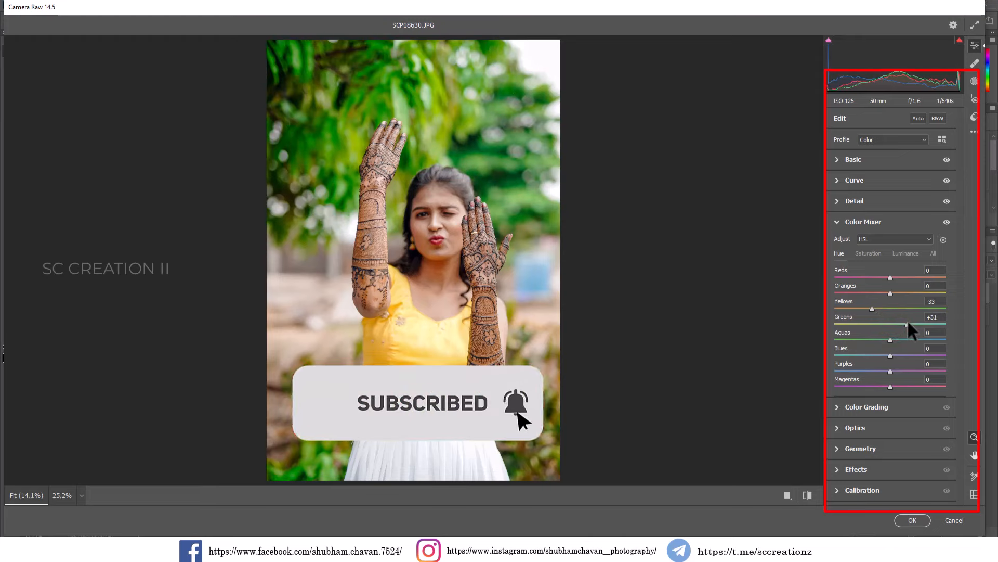
Set the Color Mixer saturation to Reds +20 and Greens -63, and lower Yellows, Aquas and Blues
{"action": "left_click", "coordinate": [867, 253]}
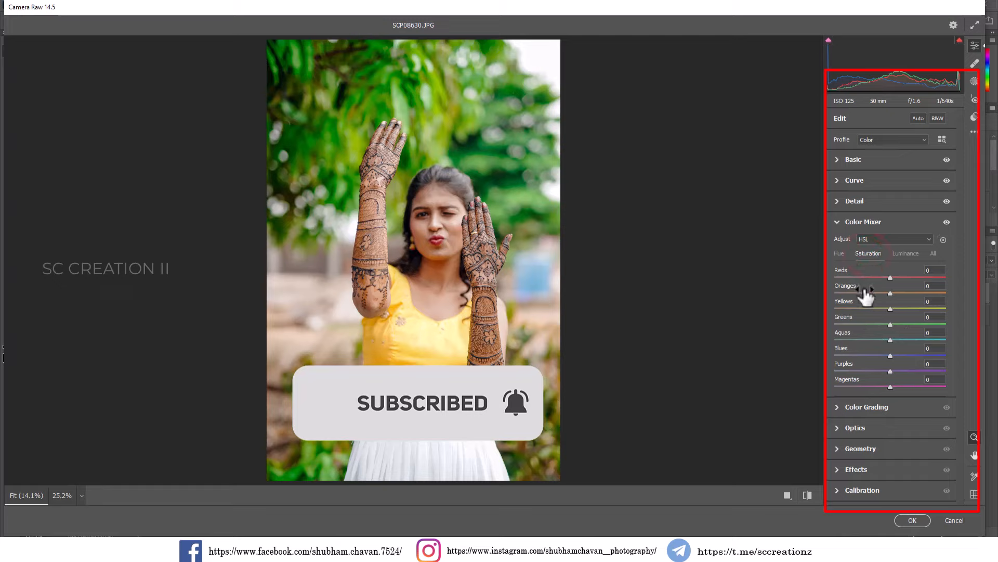
{"action": "left_click_drag", "start_coordinate": [891, 278], "coordinate": [899, 277]}
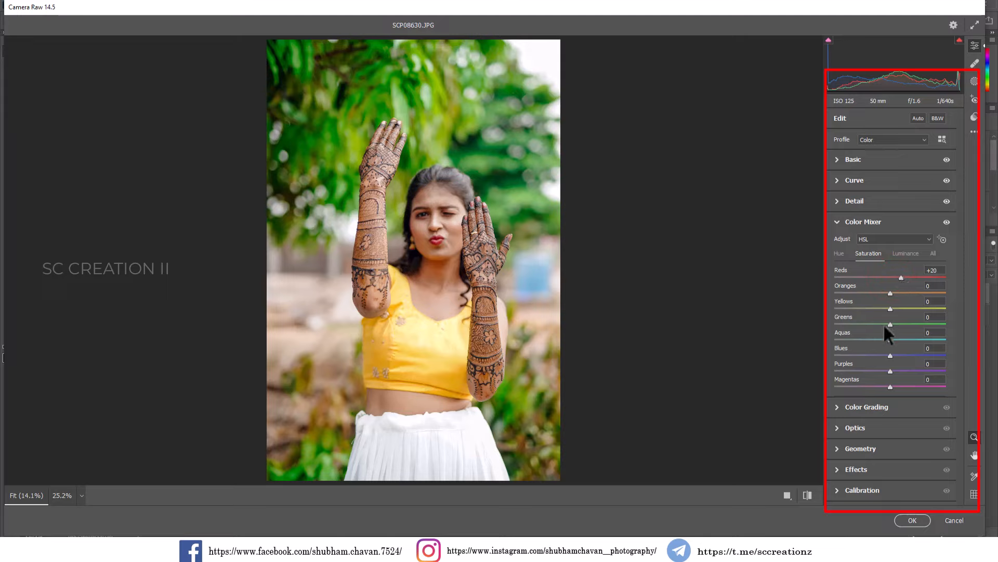
{"action": "left_click_drag", "start_coordinate": [910, 308], "coordinate": [877, 308]}
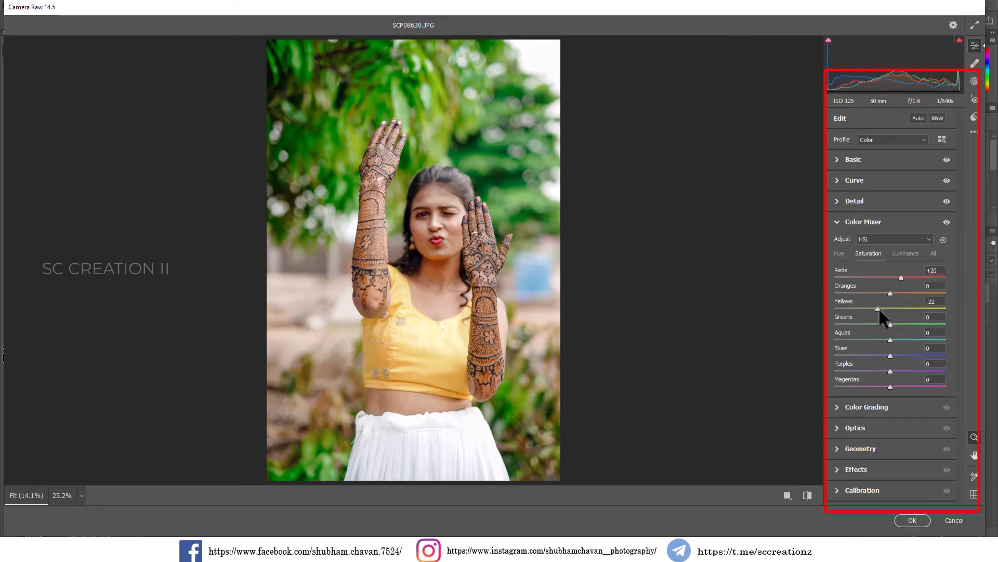
{"action": "left_click_drag", "start_coordinate": [890, 309], "coordinate": [857, 323]}
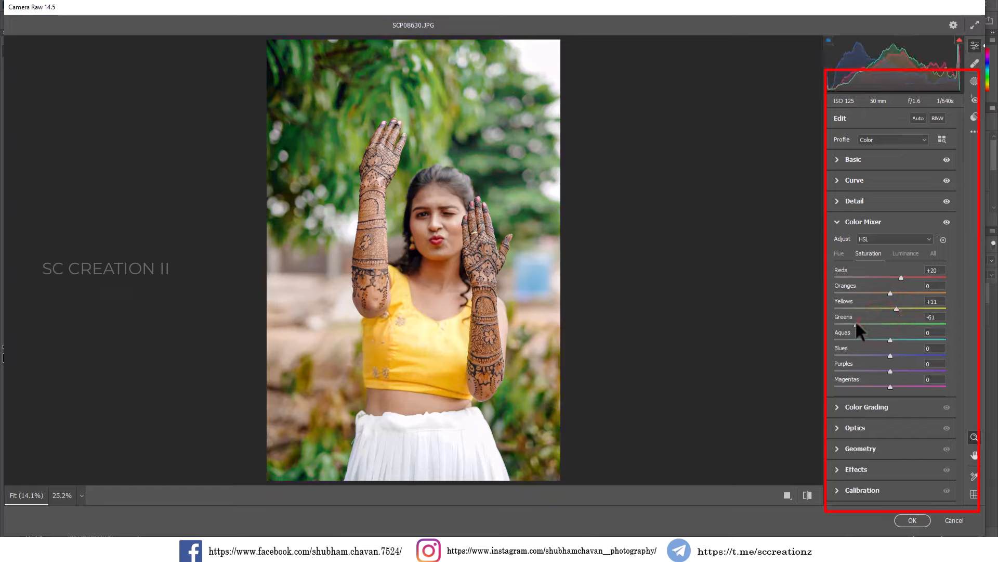
{"action": "mouse_move", "coordinate": [875, 308]}
{"action": "left_mouse_down"}
{"action": "mouse_move", "coordinate": [916, 310]}
{"action": "mouse_move", "coordinate": [878, 309]}
{"action": "left_mouse_up"}
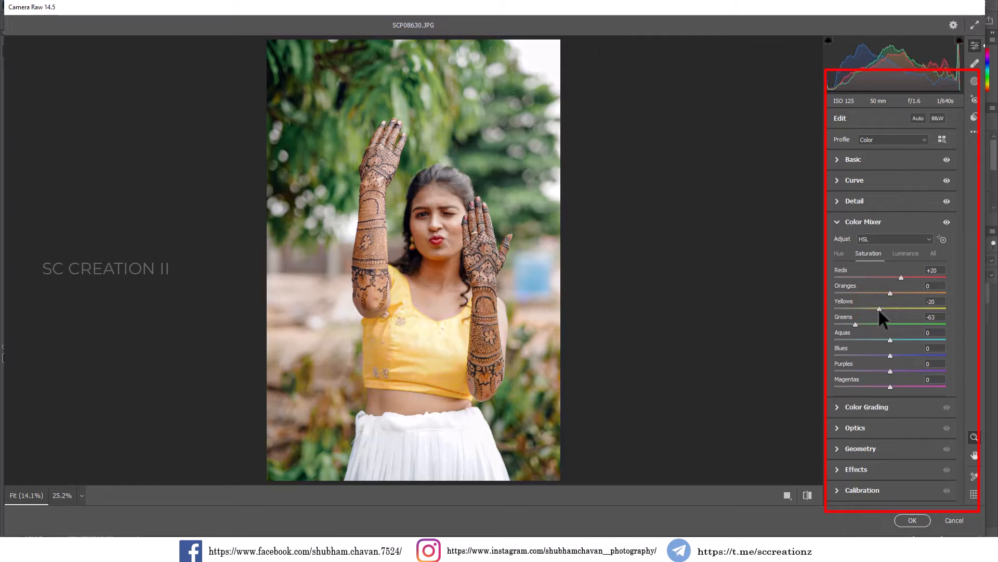
{"action": "mouse_move", "coordinate": [890, 354]}
{"action": "left_mouse_down"}
{"action": "mouse_move", "coordinate": [861, 338]}
{"action": "mouse_move", "coordinate": [911, 338]}
{"action": "mouse_move", "coordinate": [828, 338]}
{"action": "mouse_move", "coordinate": [841, 338]}
{"action": "left_mouse_up"}
{"action": "left_click_drag", "start_coordinate": [880, 309], "coordinate": [873, 307]}
Adjust the Color Mixer luminance, lowering Reds slightly and raising Oranges slightly
{"action": "left_click", "coordinate": [902, 254]}
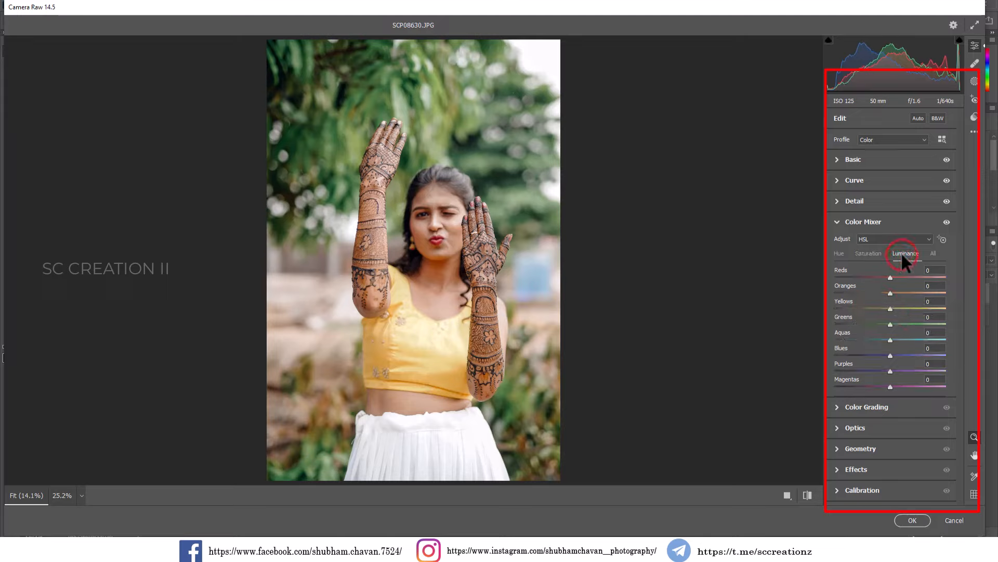
{"action": "left_click_drag", "start_coordinate": [889, 277], "coordinate": [883, 278]}
{"action": "left_click", "coordinate": [894, 292]}
{"action": "mouse_move", "coordinate": [894, 291]}
{"action": "left_mouse_down"}
{"action": "mouse_move", "coordinate": [877, 307]}
{"action": "mouse_move", "coordinate": [888, 355]}
{"action": "mouse_move", "coordinate": [931, 356]}
{"action": "mouse_move", "coordinate": [854, 356]}
{"action": "mouse_move", "coordinate": [900, 355]}
{"action": "mouse_move", "coordinate": [879, 338]}
{"action": "mouse_move", "coordinate": [924, 338]}
{"action": "mouse_move", "coordinate": [896, 336]}
{"action": "left_mouse_up"}
{"action": "left_click", "coordinate": [842, 225]}
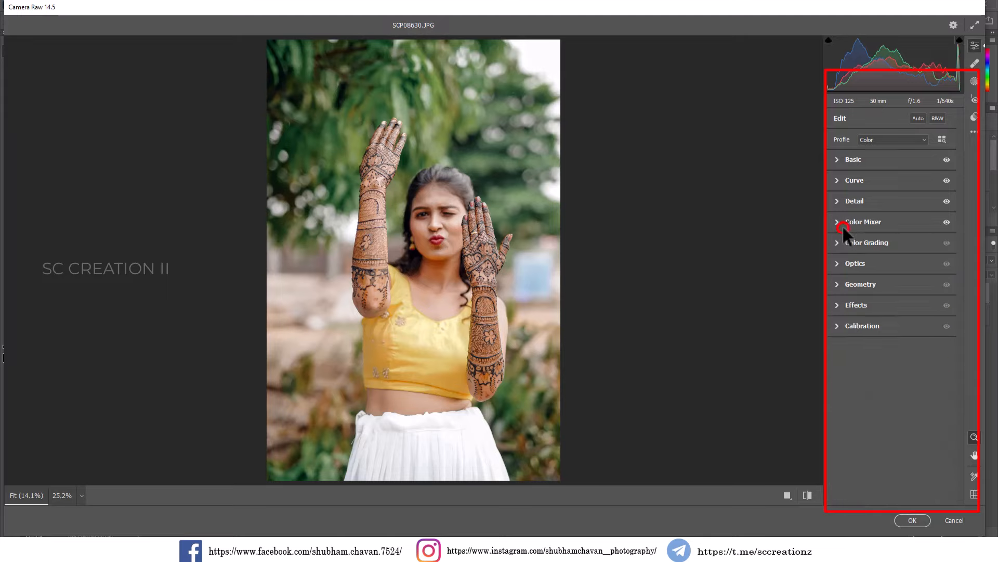
Darken the photo's edges with Vignetting at about -14
{"action": "left_click", "coordinate": [861, 305]}
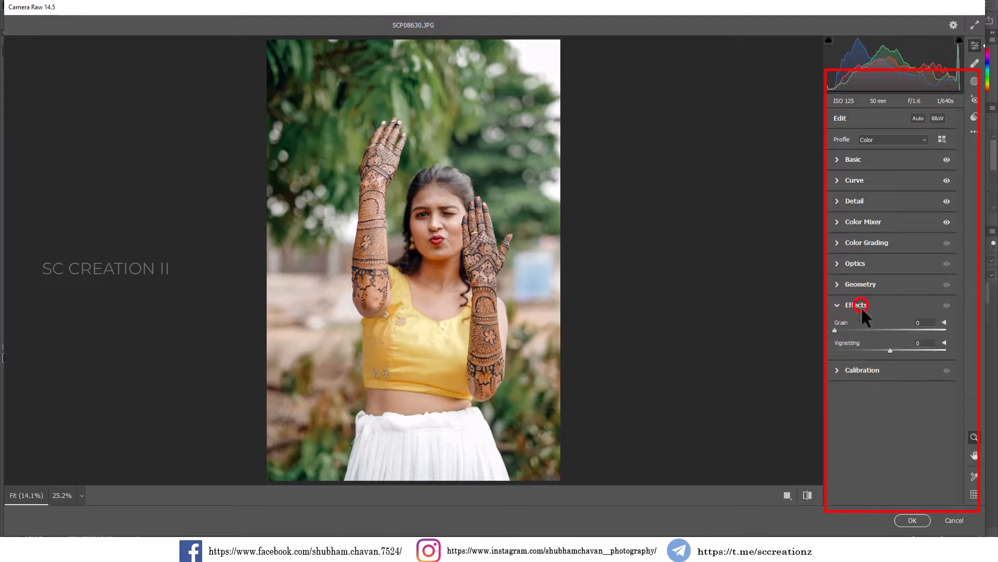
{"action": "left_click_drag", "start_coordinate": [887, 348], "coordinate": [878, 348]}
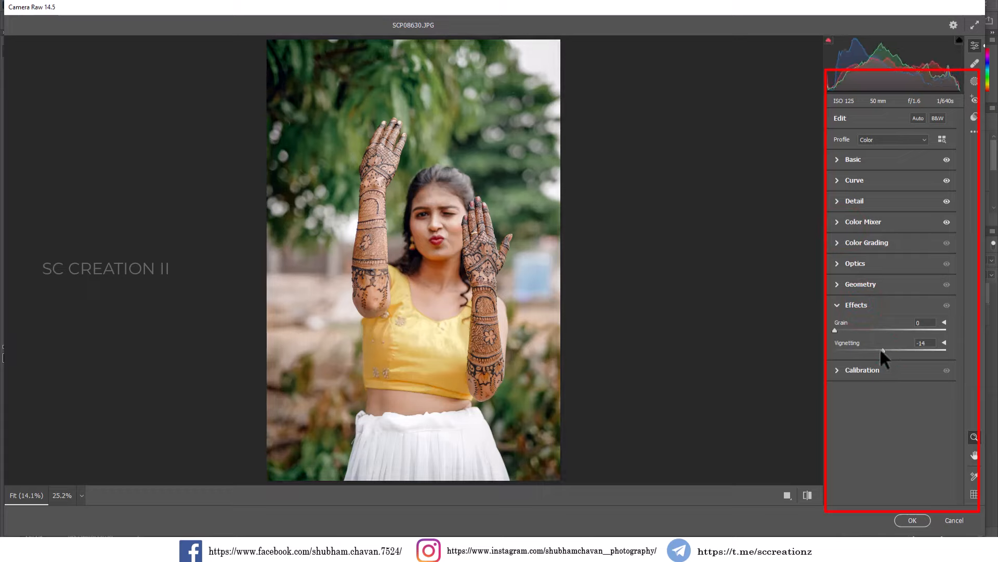
{"action": "left_click", "coordinate": [856, 305]}
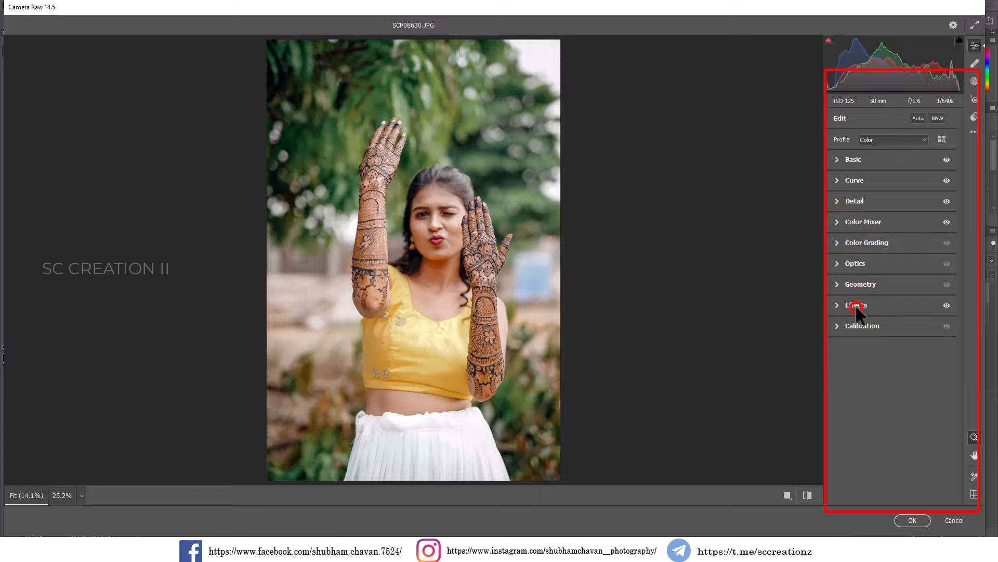
In Color Grading, set the hue of the Shadows to 360
{"action": "left_click", "coordinate": [848, 244]}
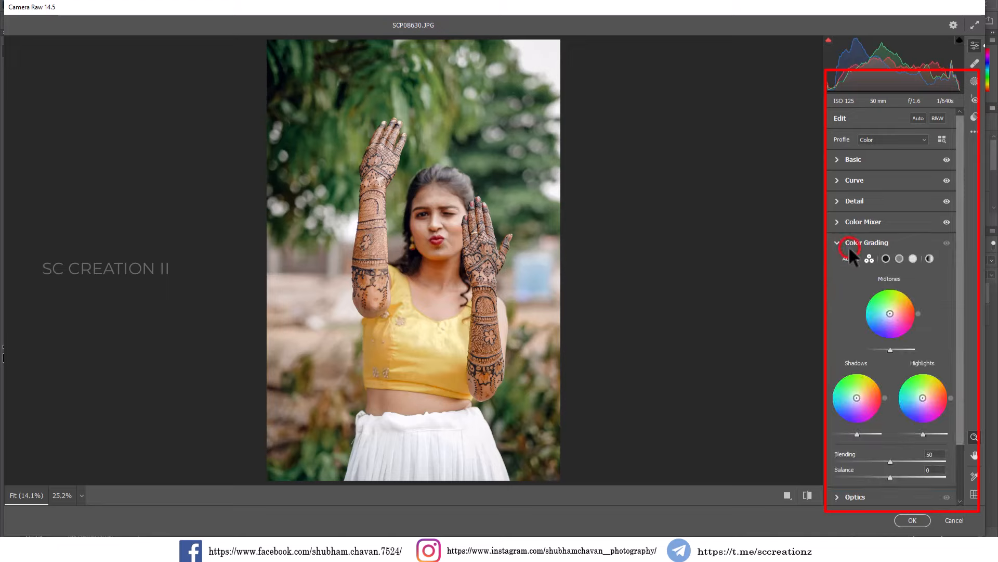
{"action": "left_click", "coordinate": [886, 257]}
{"action": "left_click", "coordinate": [929, 391]}
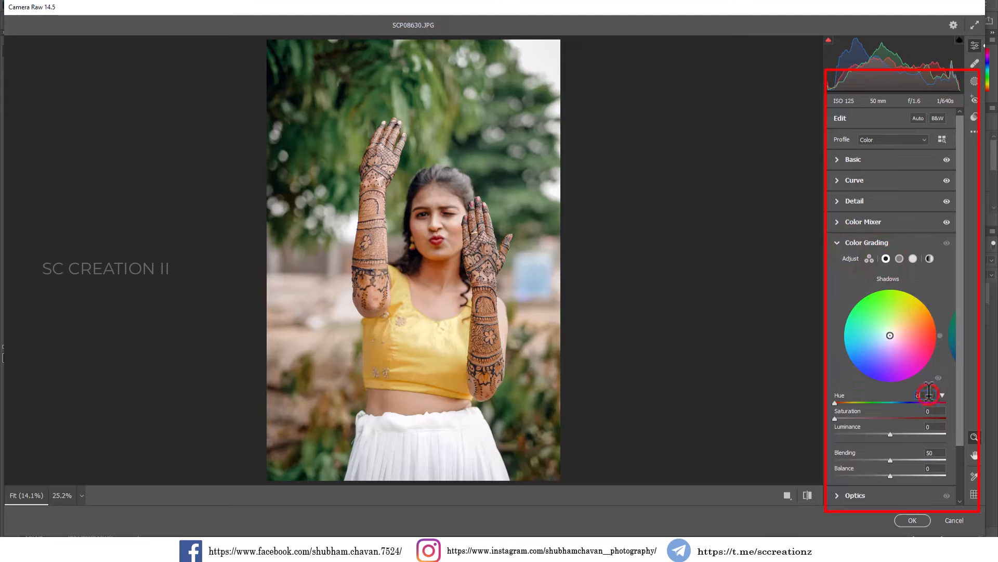
{"action": "type", "text": "92"}
{"action": "key", "text": "BackSpace"}
{"action": "type", "text": "360"}
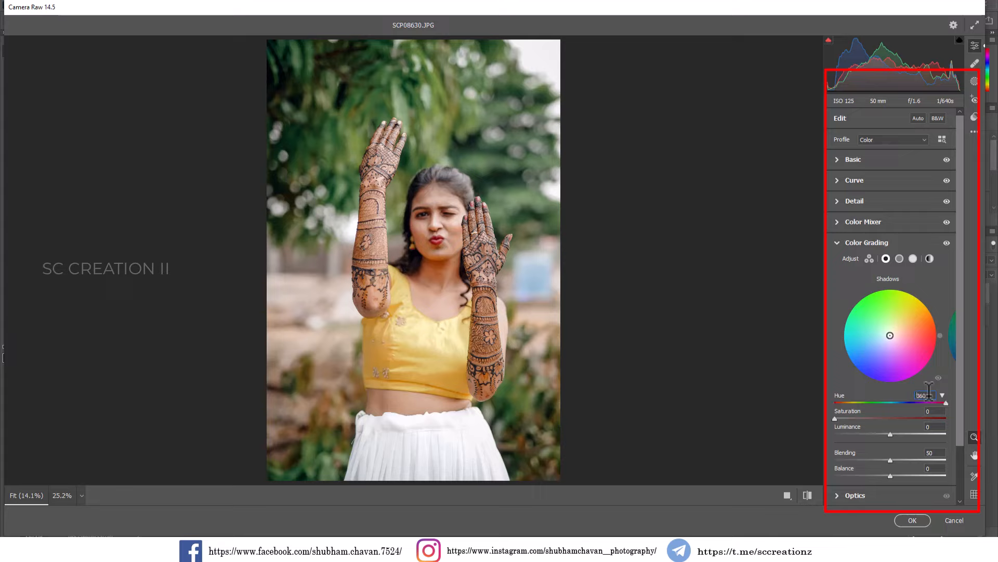
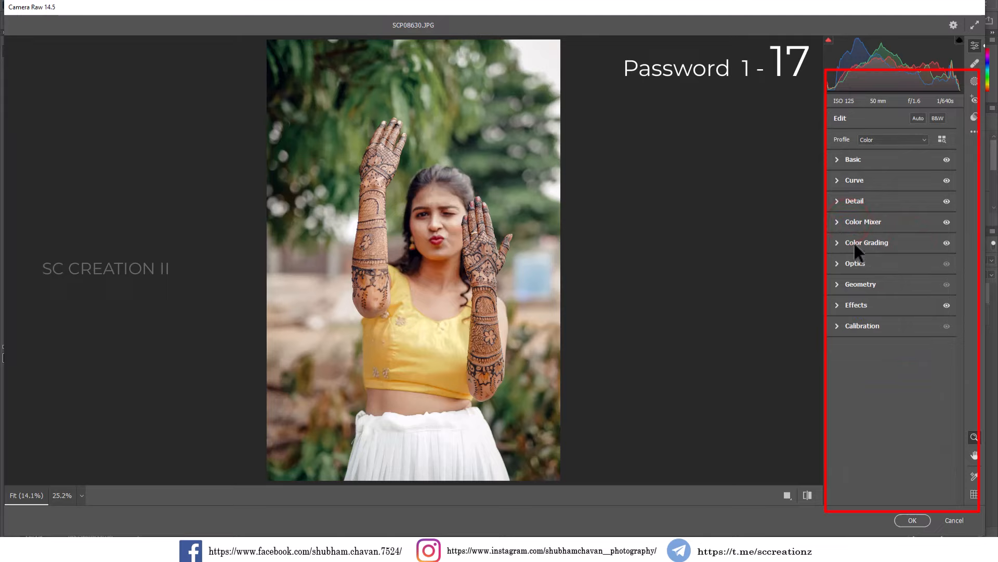
Recheck Color Grading and fine-tune the Vignetting to -13
{"action": "left_click", "coordinate": [855, 243]}
{"action": "left_click", "coordinate": [855, 243]}
{"action": "left_click", "coordinate": [851, 305]}
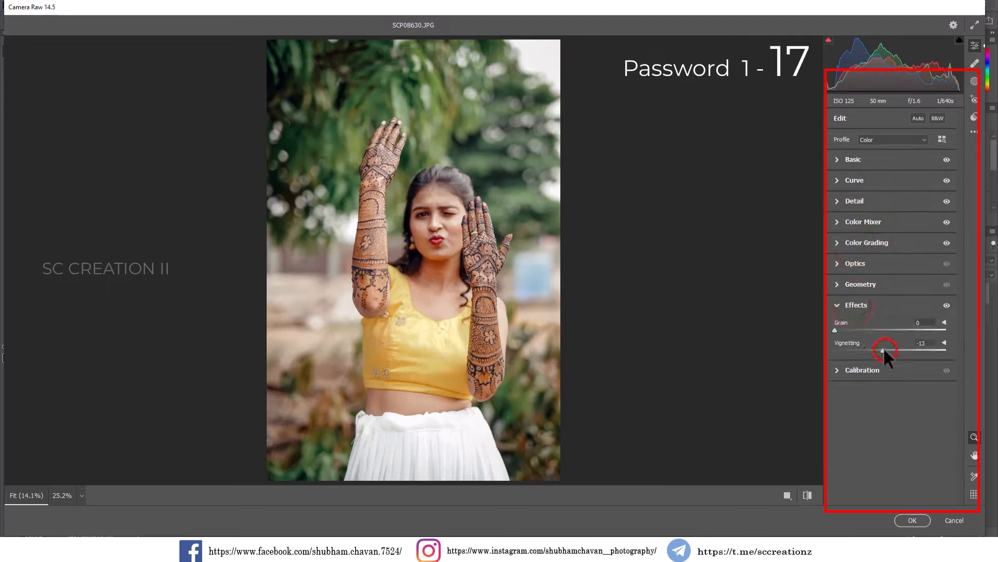
In Calibration, set the Blue Primary hue to -29 and the Green Primary hue to -36
{"action": "left_click", "coordinate": [860, 365]}
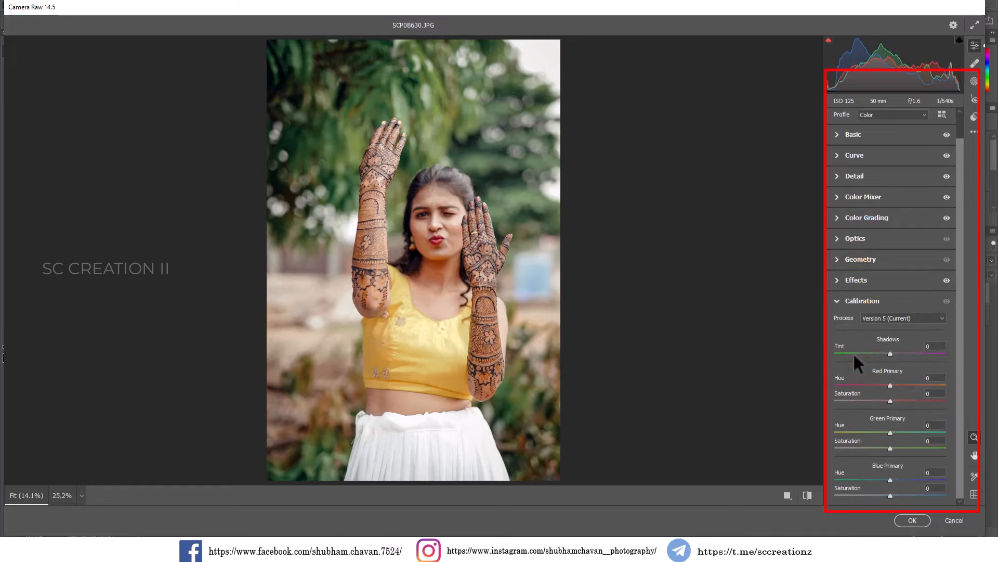
{"action": "left_click_drag", "start_coordinate": [889, 476], "coordinate": [880, 479]}
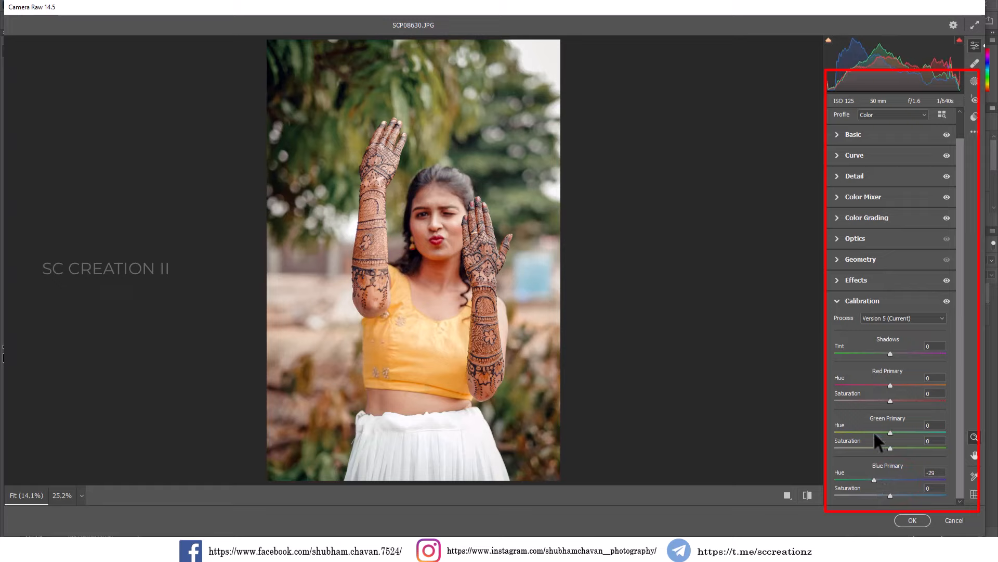
{"action": "mouse_move", "coordinate": [875, 432]}
{"action": "left_mouse_down"}
{"action": "mouse_move", "coordinate": [857, 432]}
{"action": "mouse_move", "coordinate": [938, 432]}
{"action": "mouse_move", "coordinate": [876, 433]}
{"action": "left_mouse_up"}
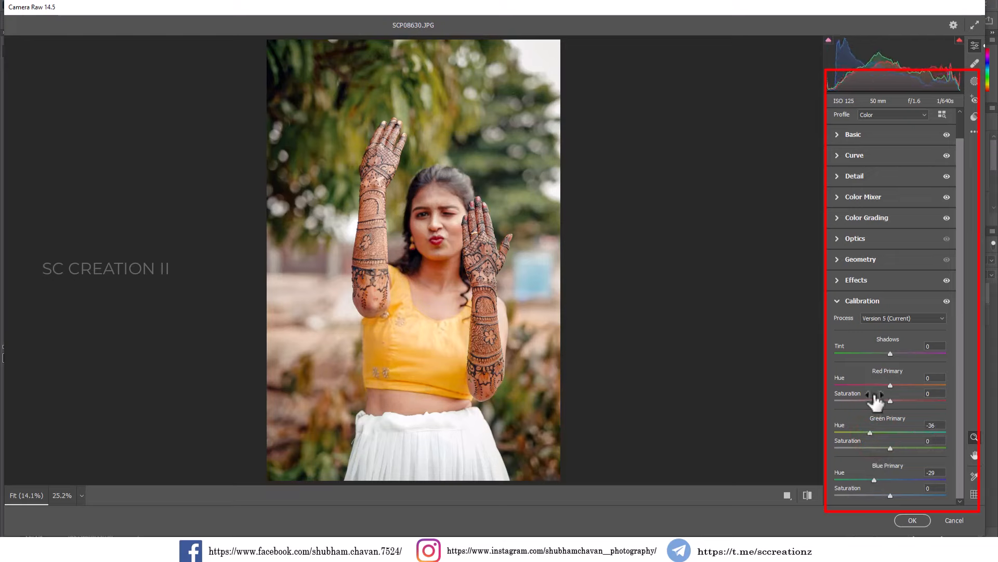
In Calibration, set the Red Primary hue to +2, the Blue Primary saturation to -12 and the Green Primary saturation to -5
{"action": "left_click_drag", "start_coordinate": [891, 385], "coordinate": [892, 385]}
{"action": "left_click_drag", "start_coordinate": [896, 494], "coordinate": [881, 491]}
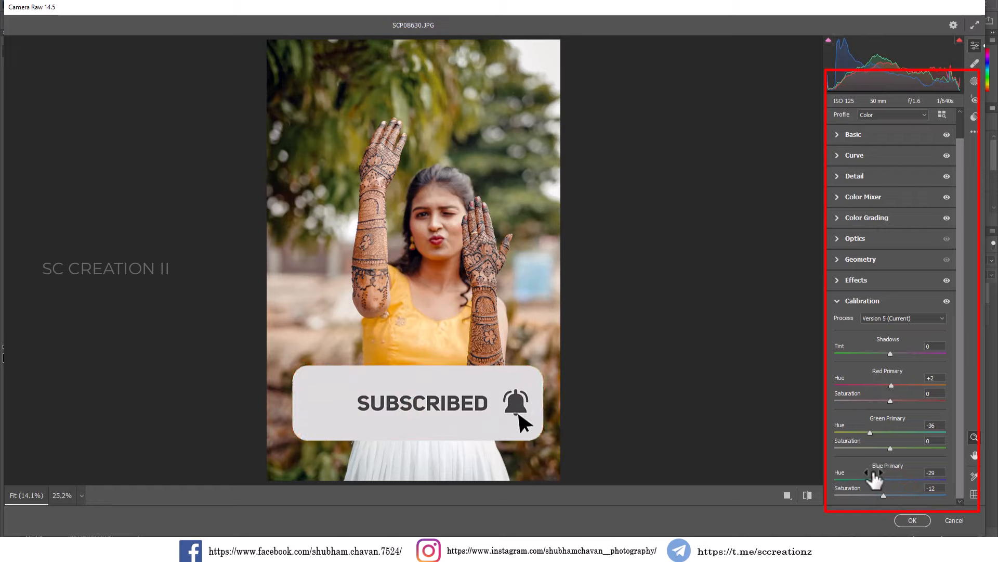
{"action": "mouse_move", "coordinate": [891, 446]}
{"action": "left_mouse_down"}
{"action": "mouse_move", "coordinate": [906, 447]}
{"action": "mouse_move", "coordinate": [887, 447]}
{"action": "left_mouse_up"}
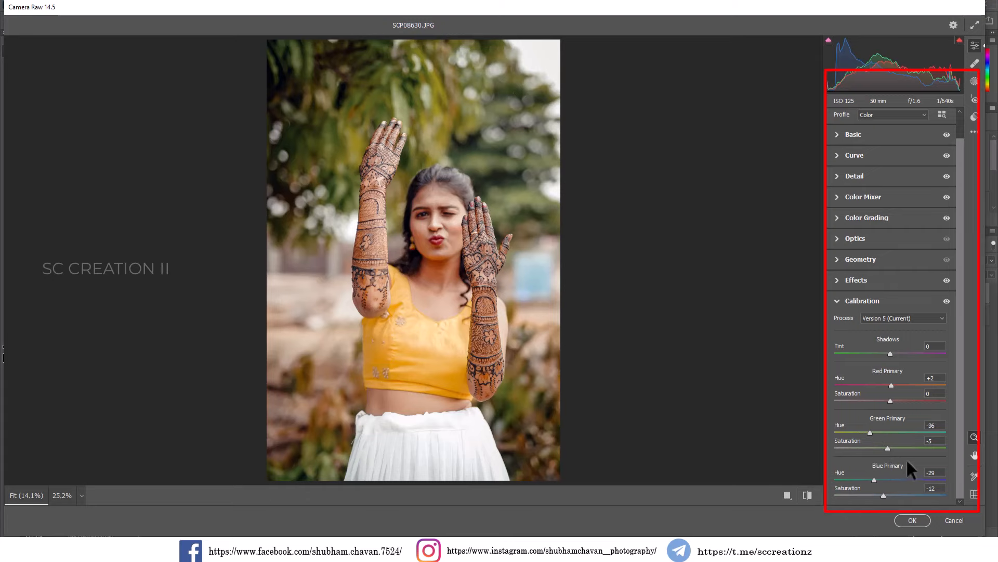
Show the before and after views side by side and compare the face and the foliage up close
{"action": "left_click", "coordinate": [786, 495]}
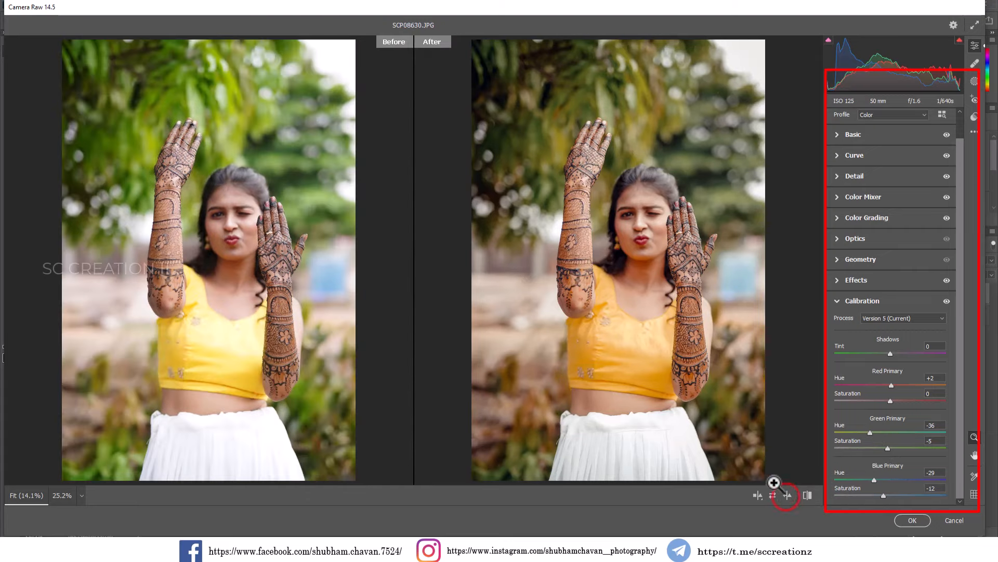
{"action": "left_click", "coordinate": [658, 234]}
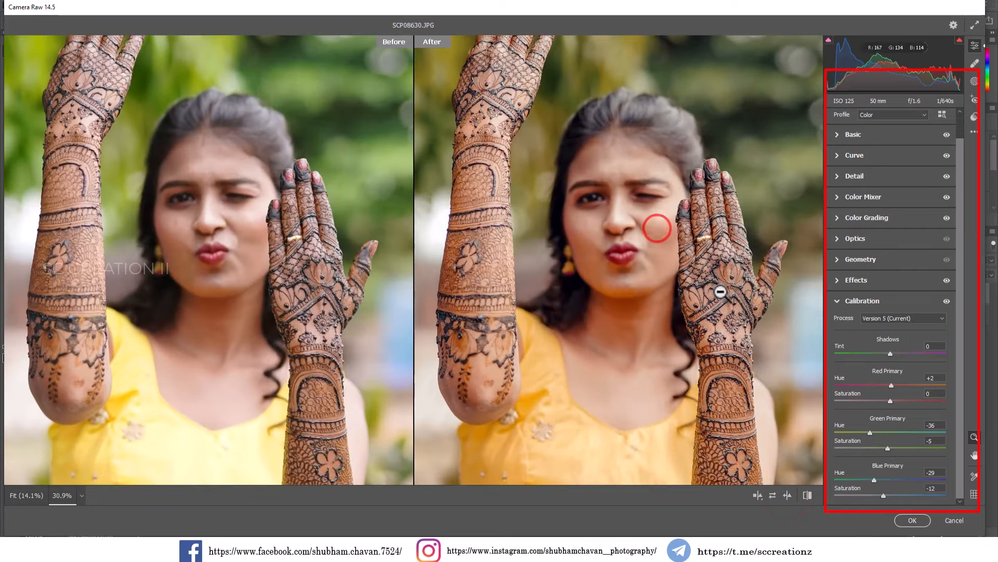
{"action": "left_click", "coordinate": [711, 293], "text": "alt"}
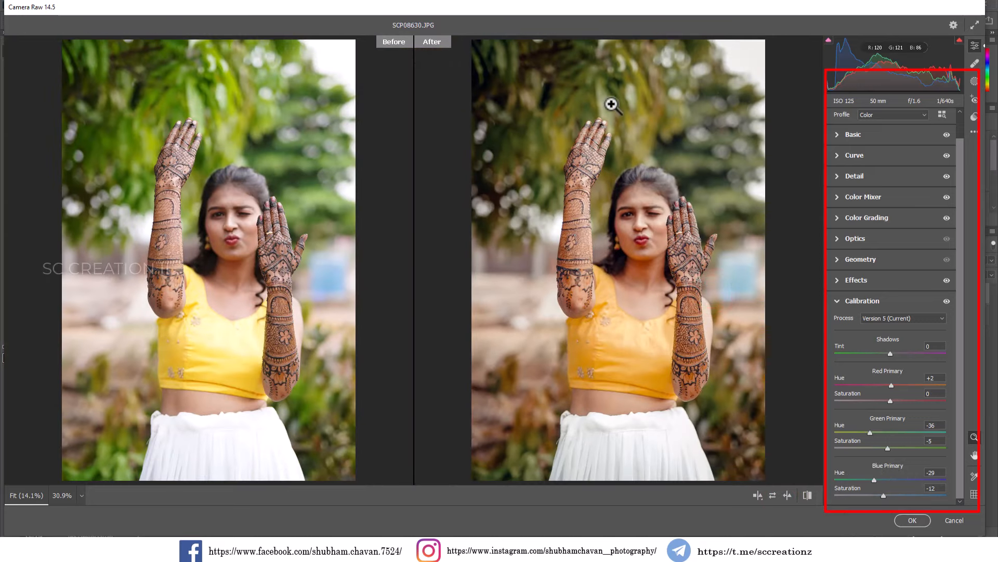
{"action": "left_click", "coordinate": [580, 104]}
{"action": "left_click", "coordinate": [563, 120], "text": "alt"}
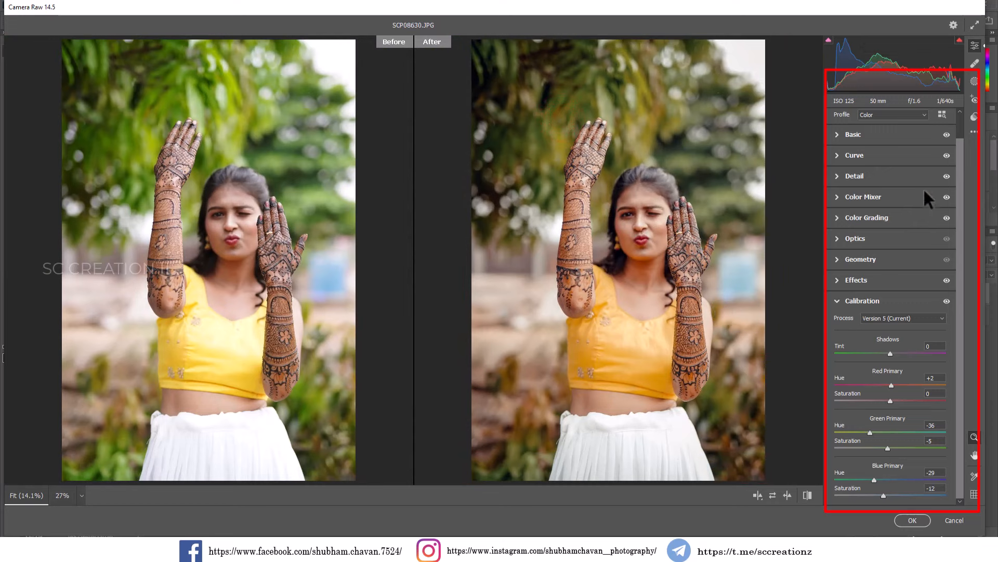
Save the default subset of Camera Raw settings to the Desktop as an XMP file named "bridal mehendi preset"
{"action": "left_click", "coordinate": [974, 133]}
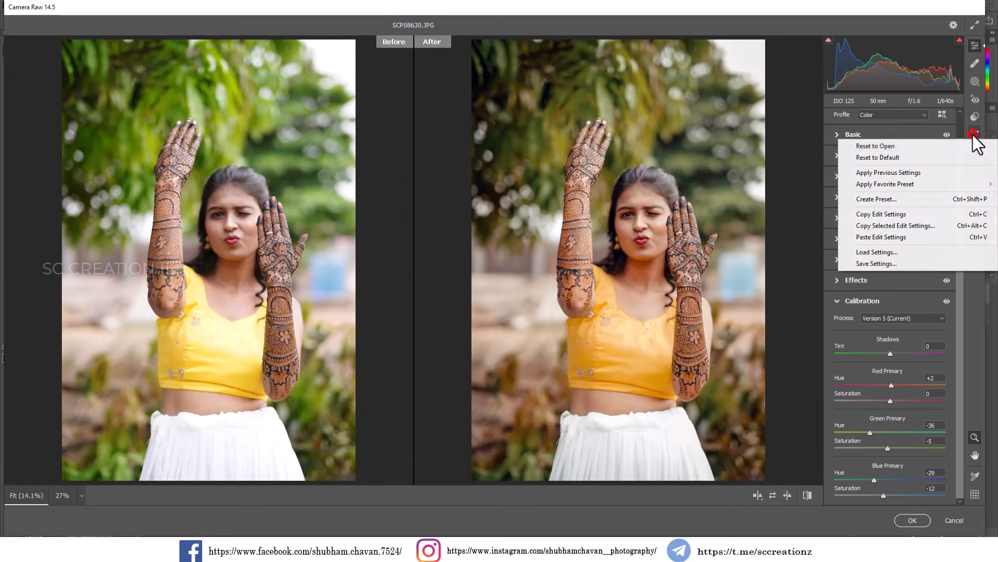
{"action": "left_click", "coordinate": [878, 263]}
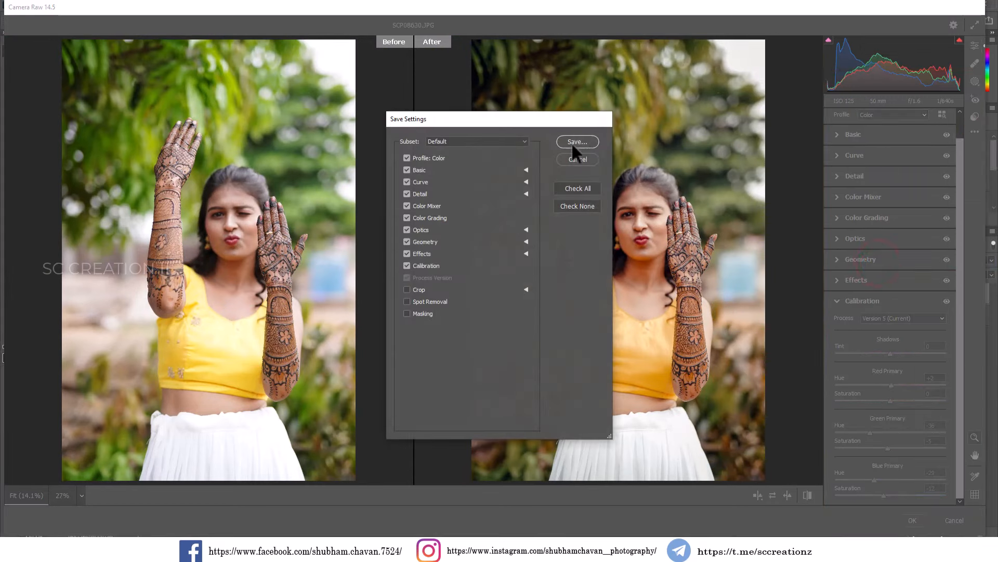
{"action": "left_click", "coordinate": [572, 142]}
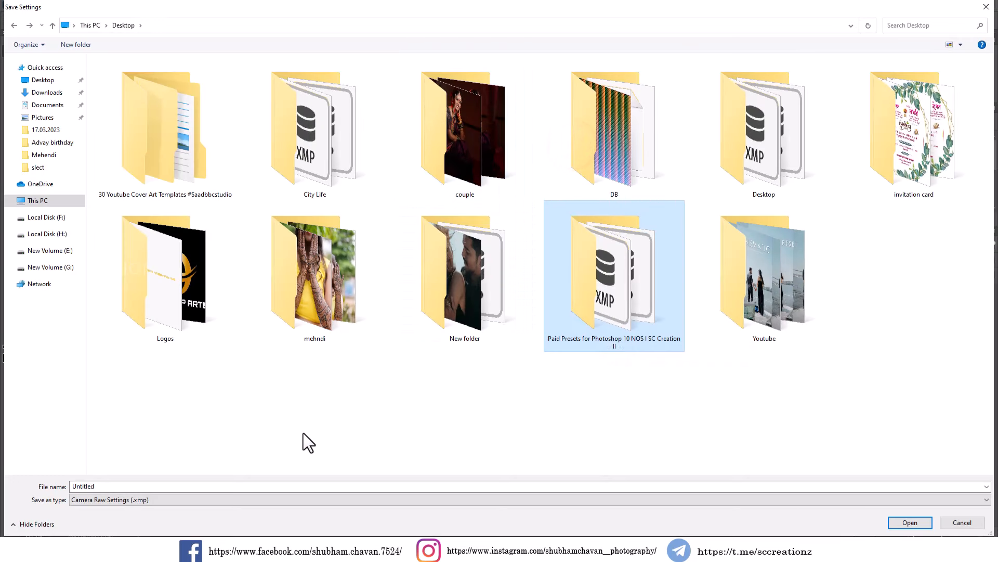
{"action": "left_click", "coordinate": [305, 481]}
{"action": "type", "text": "bridal mehendi"}
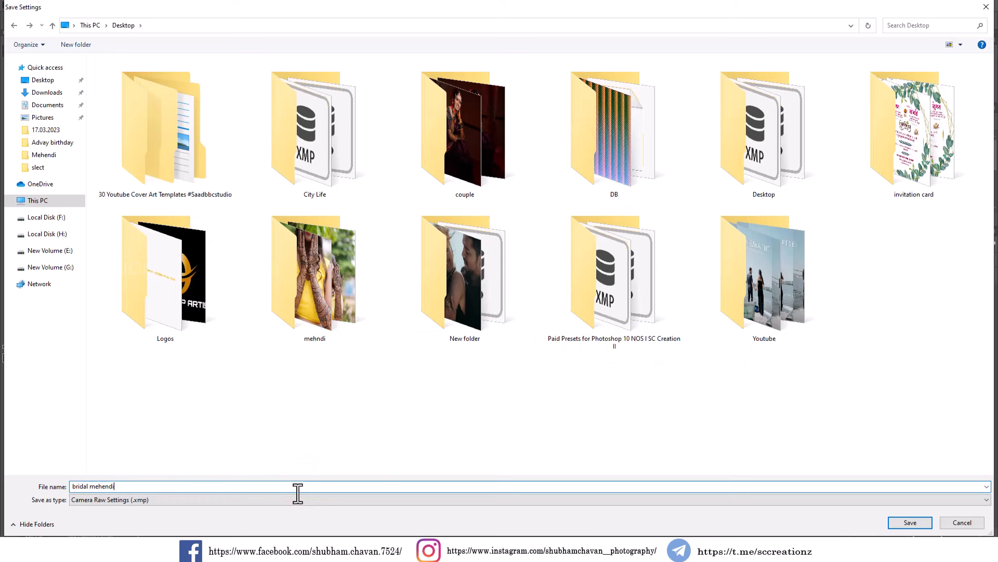
{"action": "type", "text": " preset"}
{"action": "key", "text": "Return"}
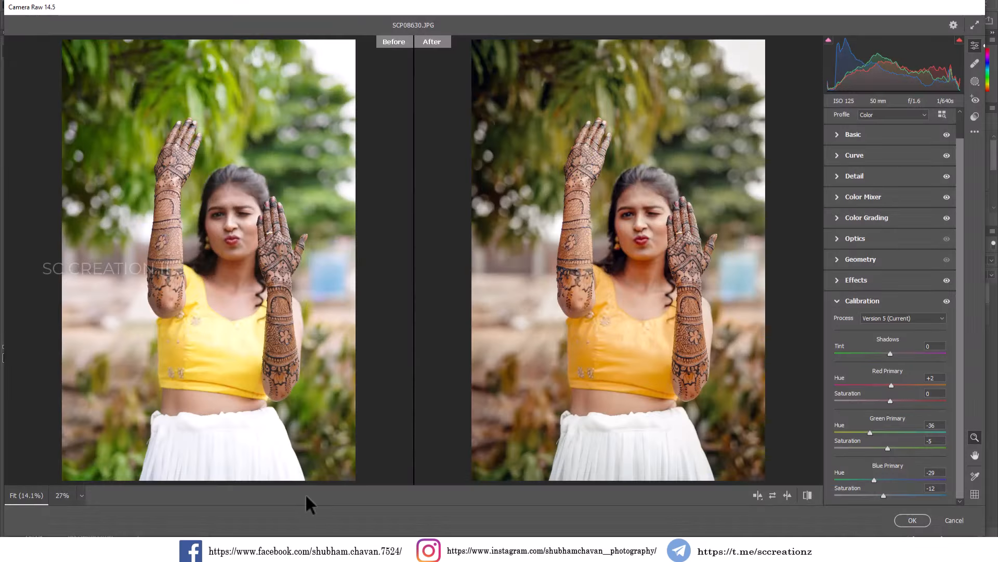
Apply the Camera Raw grading and toggle the visibility of Layer 0 copy to compare it with the original
{"action": "left_click", "coordinate": [914, 520]}
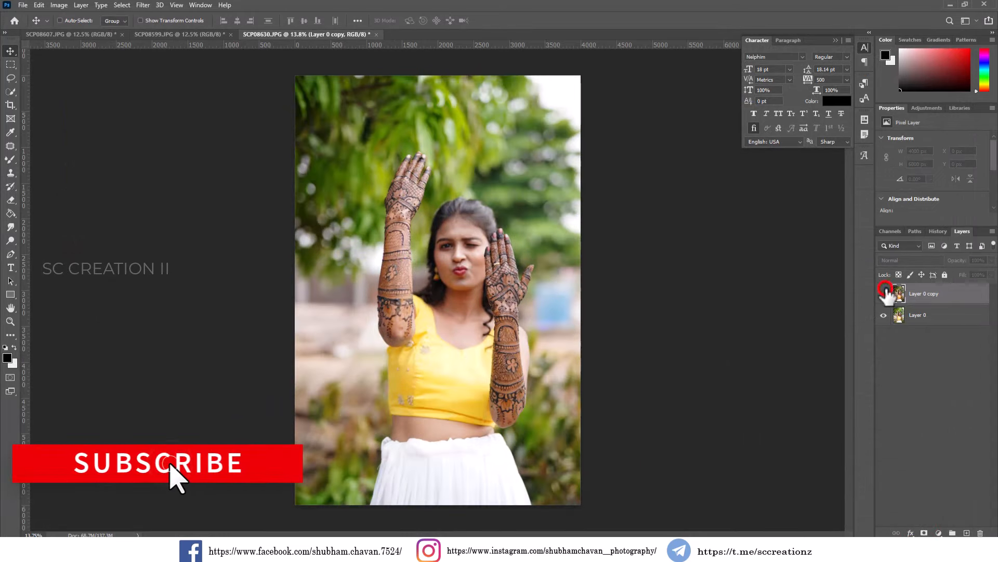
{"action": "left_click", "coordinate": [884, 293]}
{"action": "left_click", "coordinate": [884, 293]}
{"action": "scroll", "coordinate": [538, 263], "scroll_direction": "down", "scroll_amount": 1}
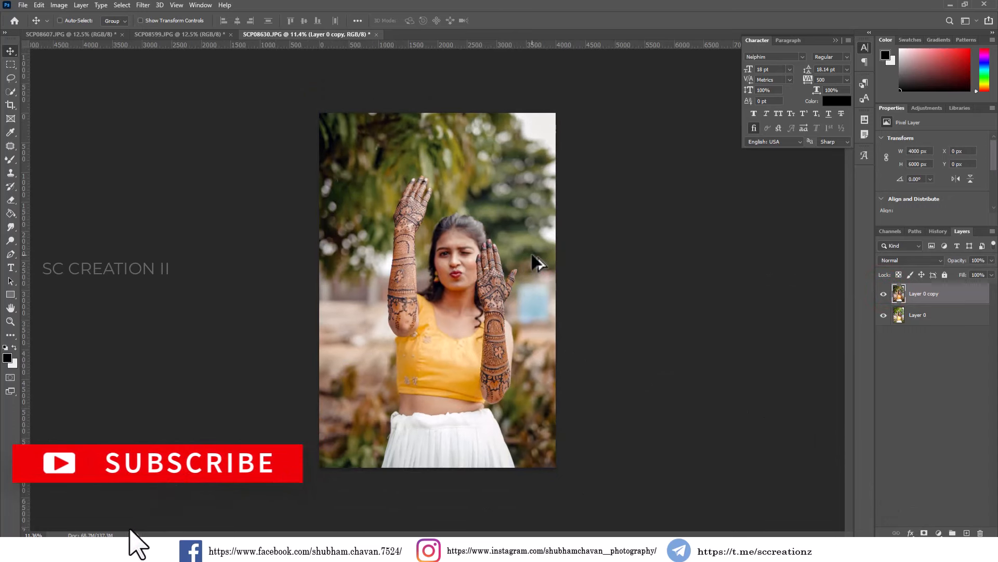
{"action": "scroll", "coordinate": [538, 263], "scroll_direction": "up", "scroll_amount": 1}
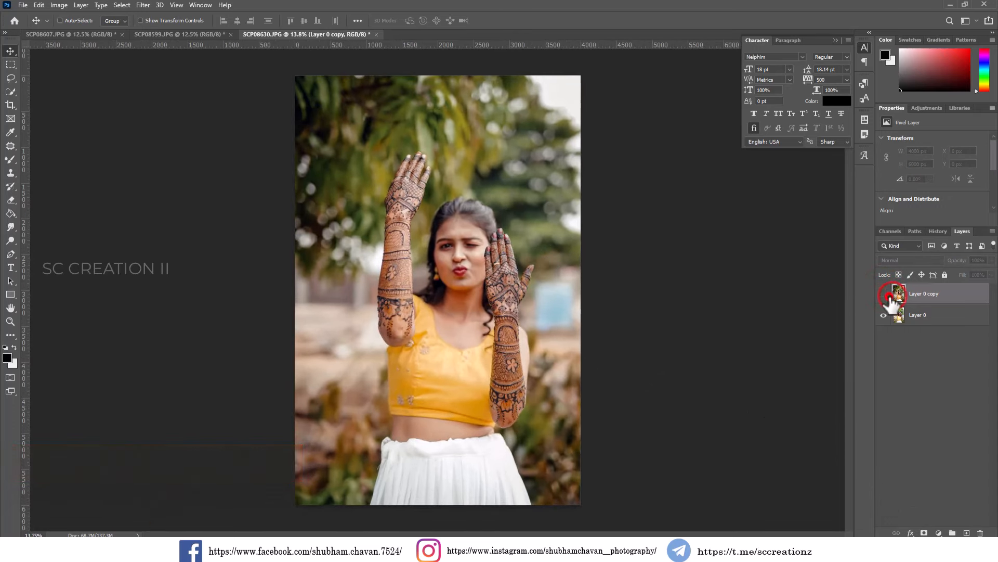
{"action": "left_click", "coordinate": [893, 295]}
{"action": "left_click", "coordinate": [892, 295]}
Stamp the black my logo.png brush at about 511 px on the blurred background beside the raised arm
{"action": "left_click", "coordinate": [10, 159]}
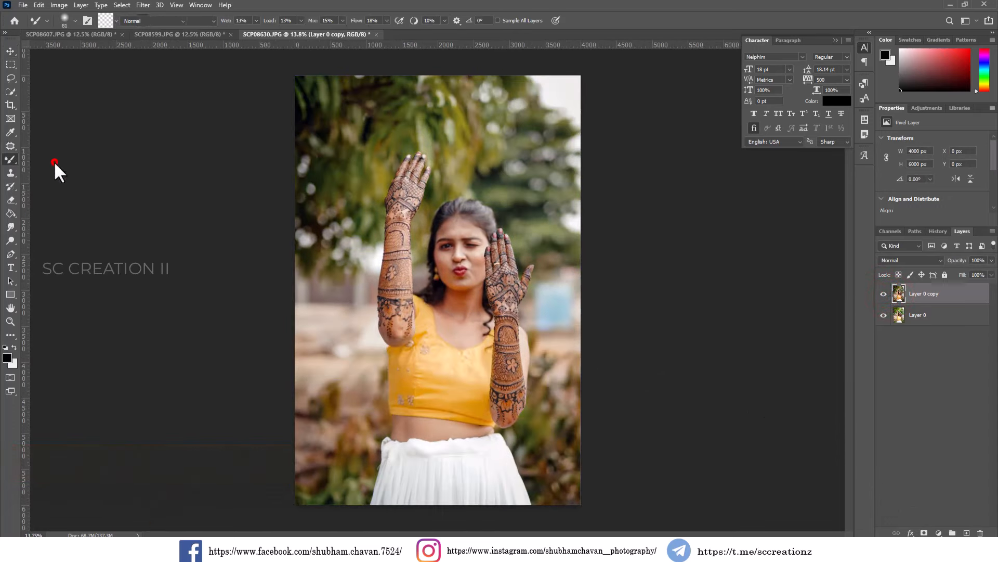
{"action": "right_click", "coordinate": [390, 338]}
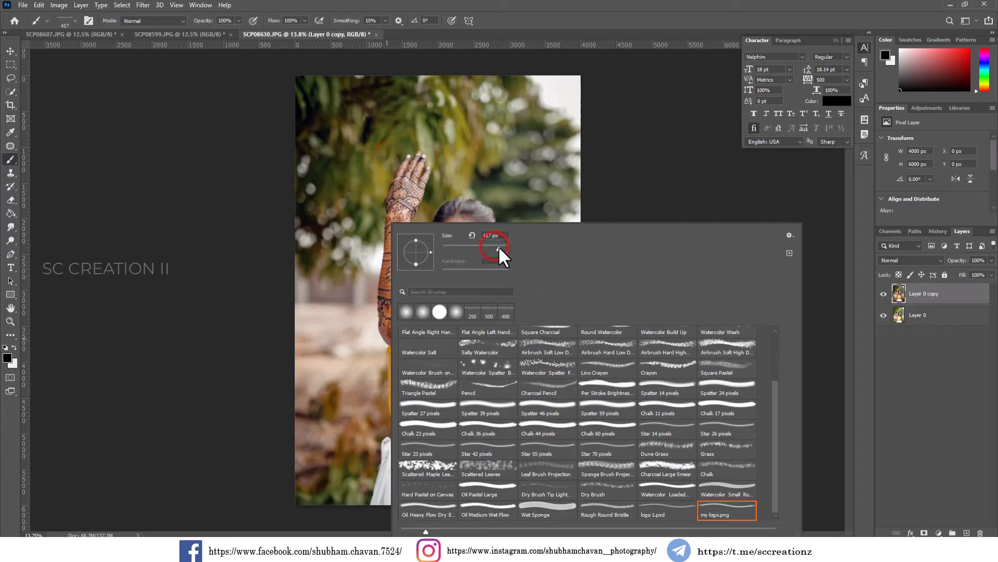
{"action": "left_click", "coordinate": [499, 249]}
{"action": "left_click", "coordinate": [503, 248]}
{"action": "left_click", "coordinate": [334, 316]}
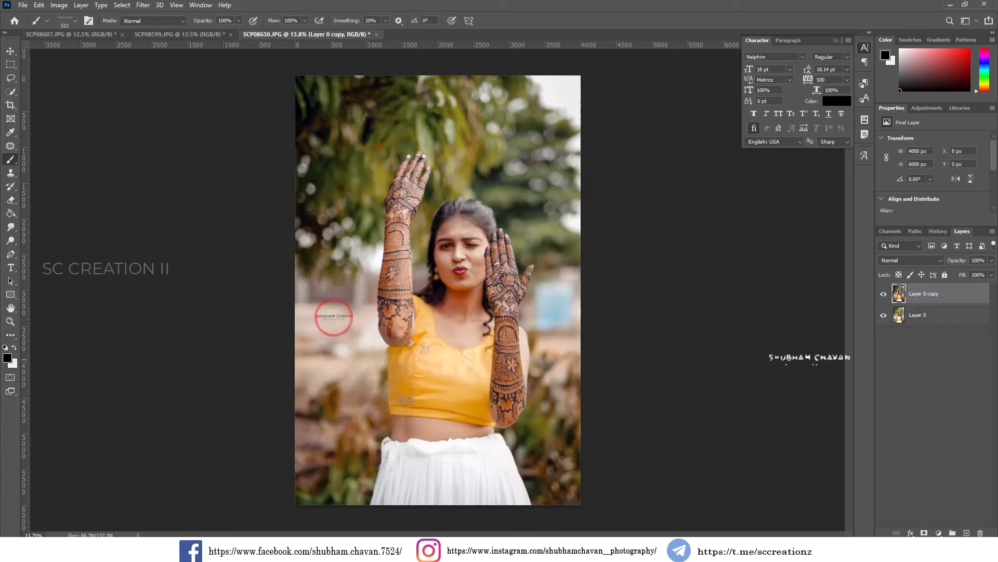
{"action": "key", "text": "v"}
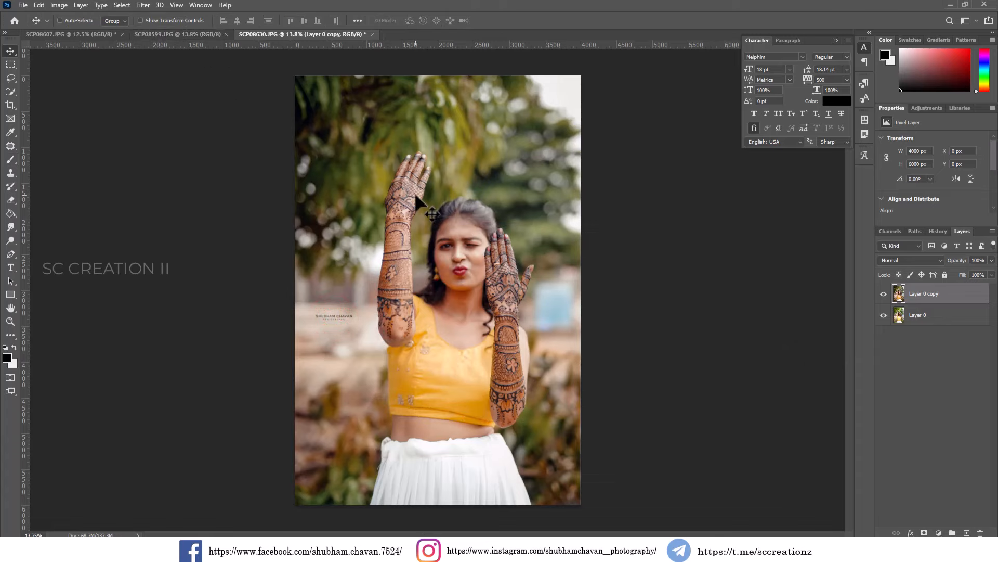
In SCP08599.JPG, unlock the background layer and brighten it using Levels with a white input of 250 and lifted midtones
{"action": "left_click", "coordinate": [181, 35]}
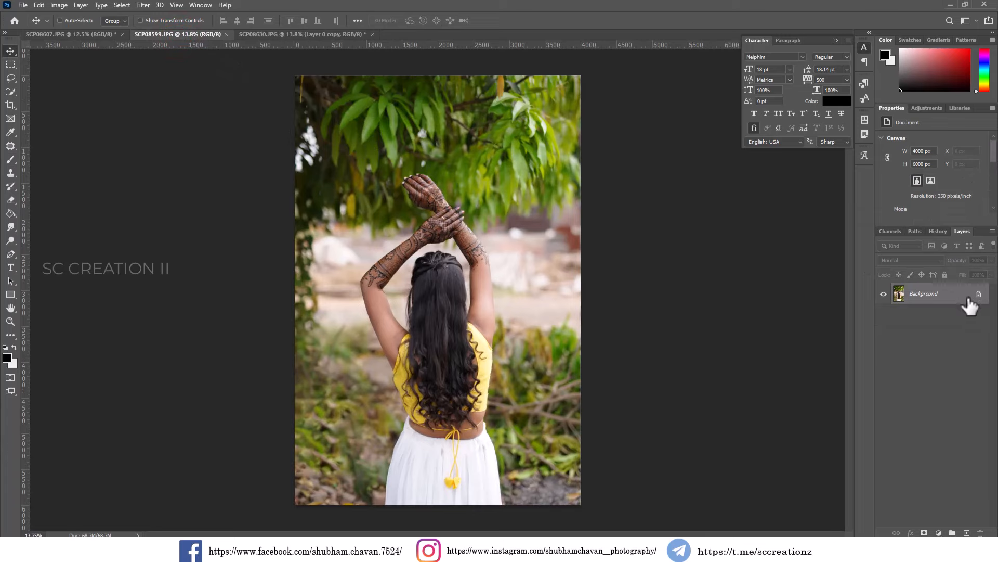
{"action": "left_click", "coordinate": [978, 295]}
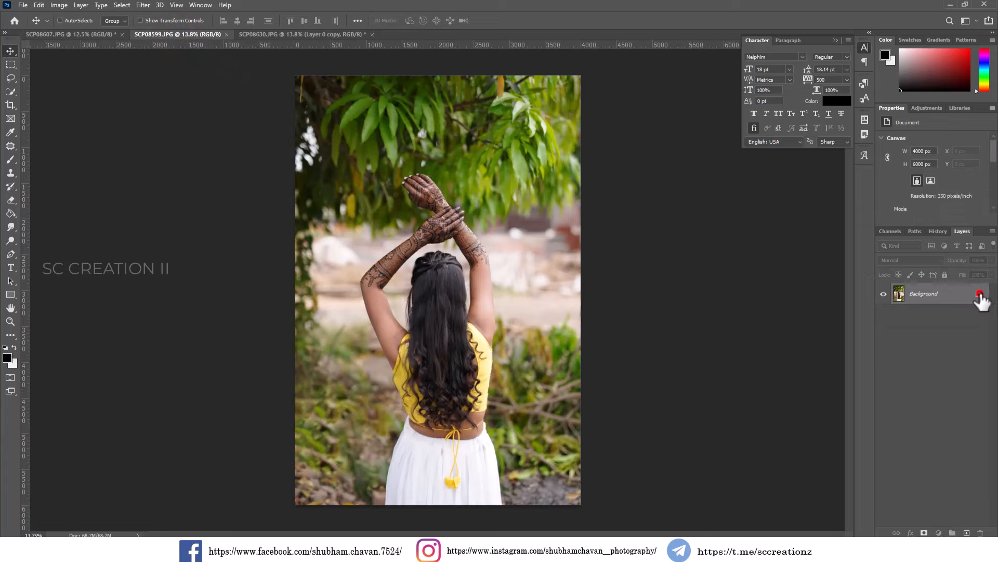
{"action": "left_click", "coordinate": [59, 5]}
{"action": "left_click", "coordinate": [88, 31]}
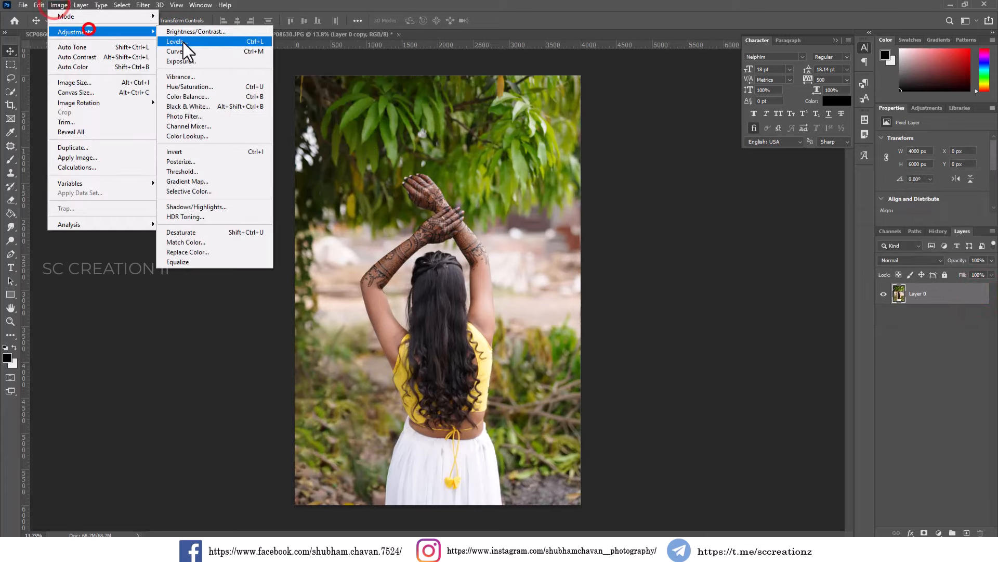
{"action": "left_click", "coordinate": [182, 43]}
{"action": "left_click_drag", "start_coordinate": [762, 192], "coordinate": [757, 192]}
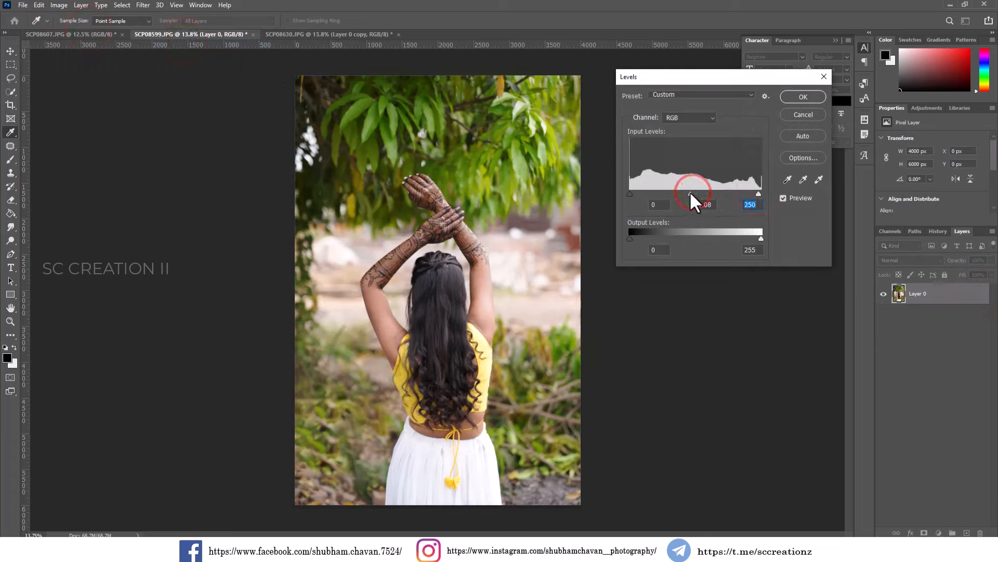
{"action": "left_click_drag", "start_coordinate": [690, 192], "coordinate": [691, 193]}
{"action": "left_click", "coordinate": [801, 98]}
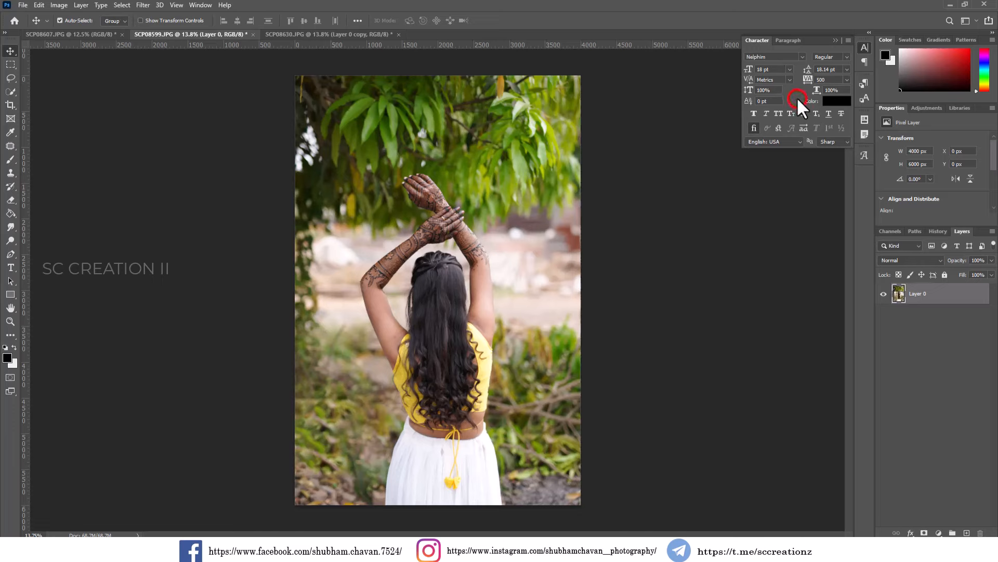
Duplicate Layer 0 within SCP08599.JPG under the name "color"
{"action": "right_click", "coordinate": [959, 304]}
{"action": "left_click", "coordinate": [835, 158]}
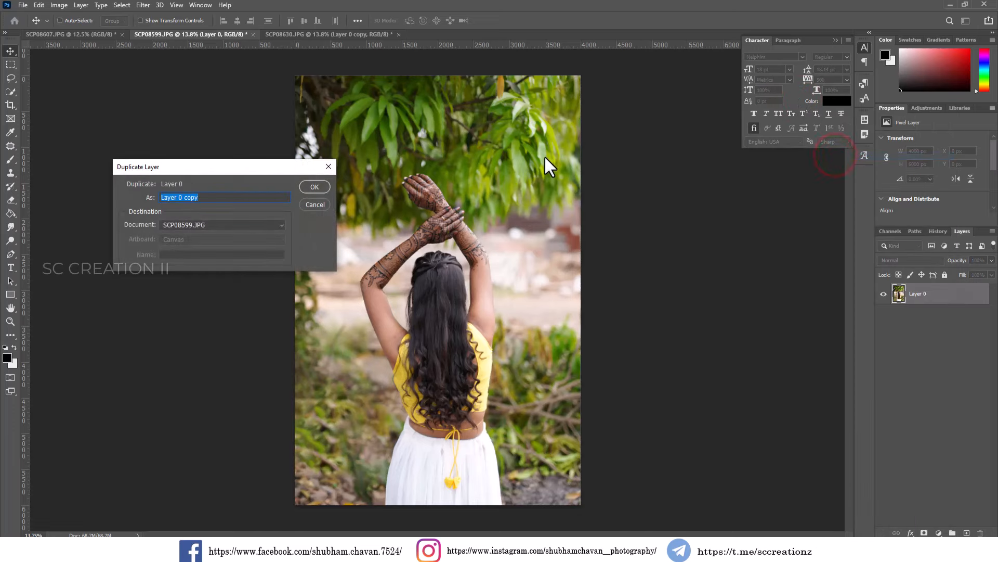
{"action": "type", "text": "color"}
{"action": "key", "text": "Return"}
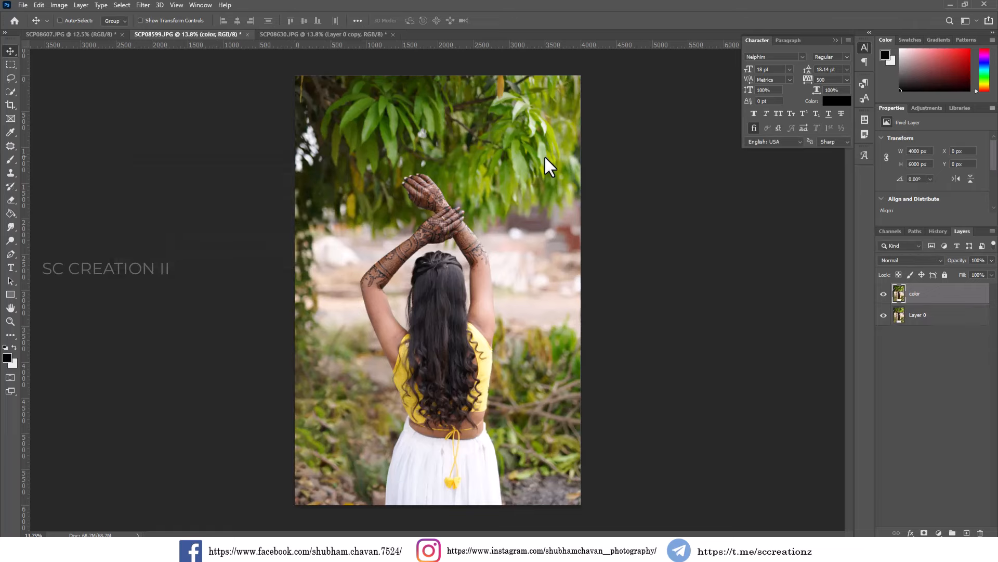
Open the color layer in the Camera Raw Filter and load the settings file bridal mehendi preset.xmp
{"action": "left_click", "coordinate": [148, 6]}
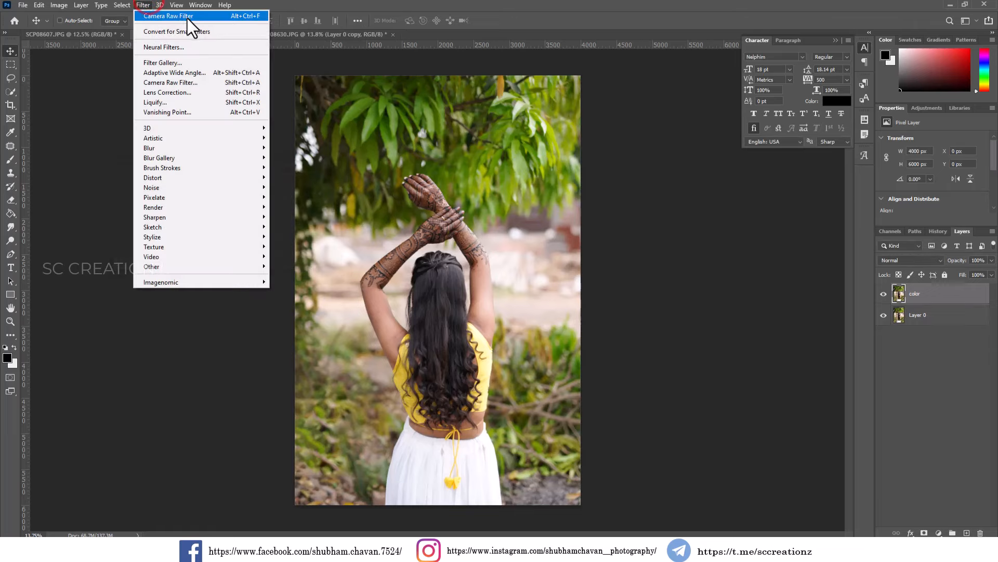
{"action": "left_click", "coordinate": [175, 83]}
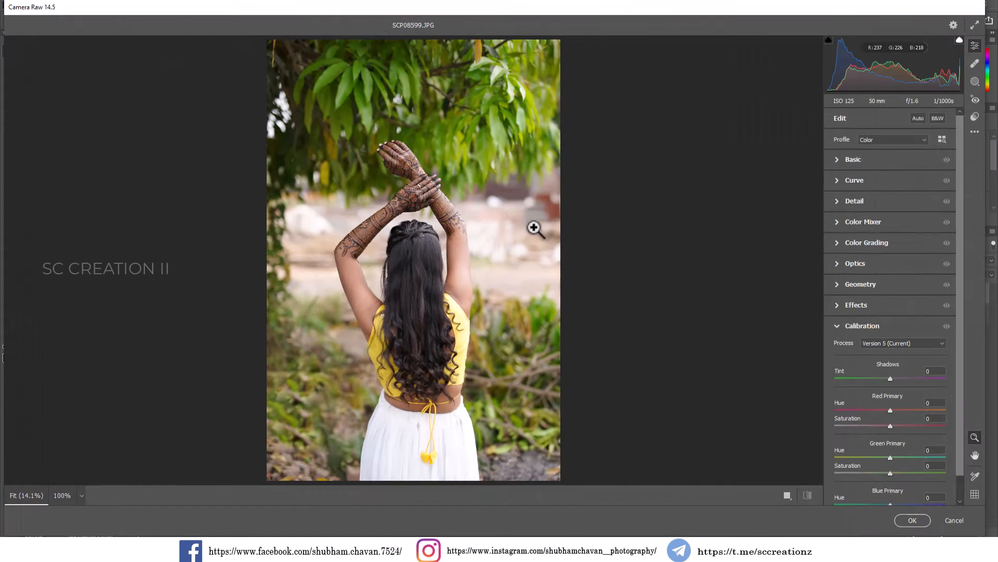
{"action": "left_click", "coordinate": [972, 132]}
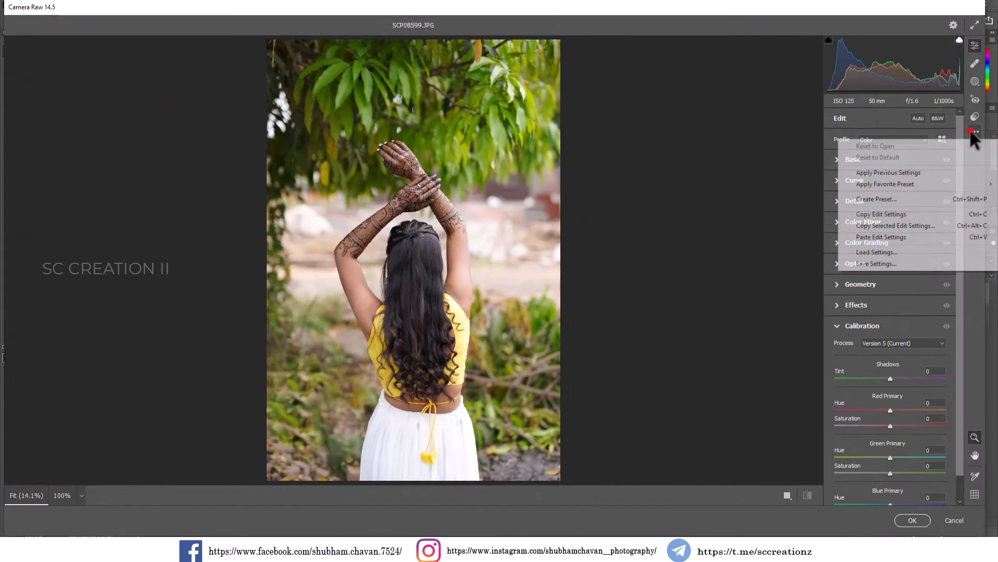
{"action": "left_click", "coordinate": [878, 252]}
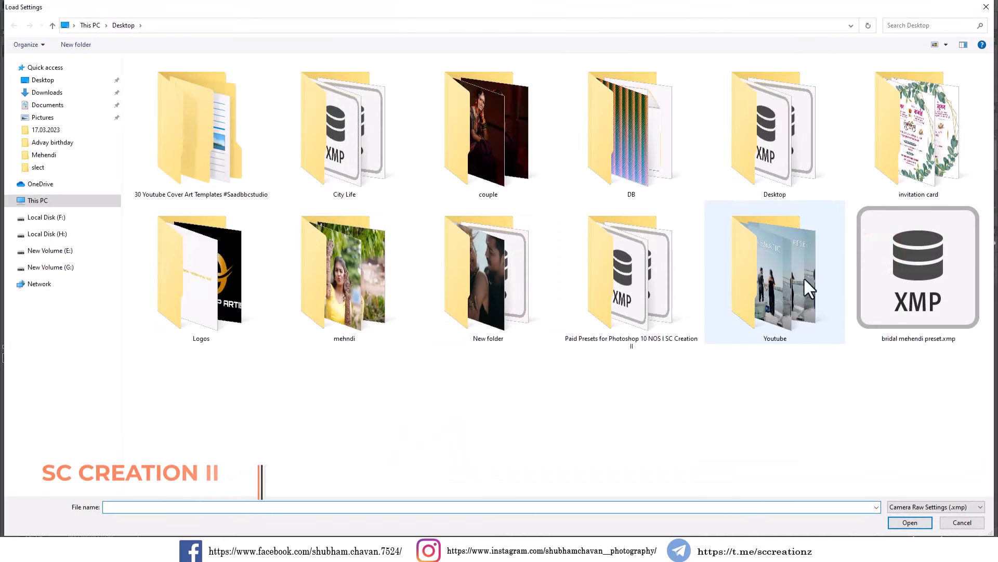
{"action": "double_click", "coordinate": [878, 279]}
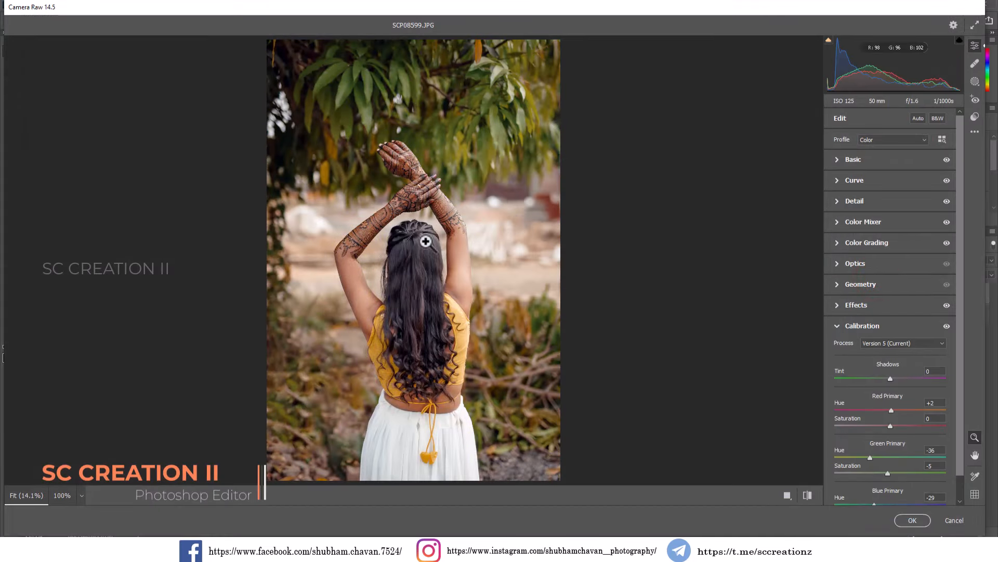
Set Highlights to -37 and Shadows to +66, apply the filter, and hide the color layer to compare with the original
{"action": "left_click", "coordinate": [411, 244]}
{"action": "left_click", "coordinate": [435, 251]}
{"action": "left_click", "coordinate": [434, 95]}
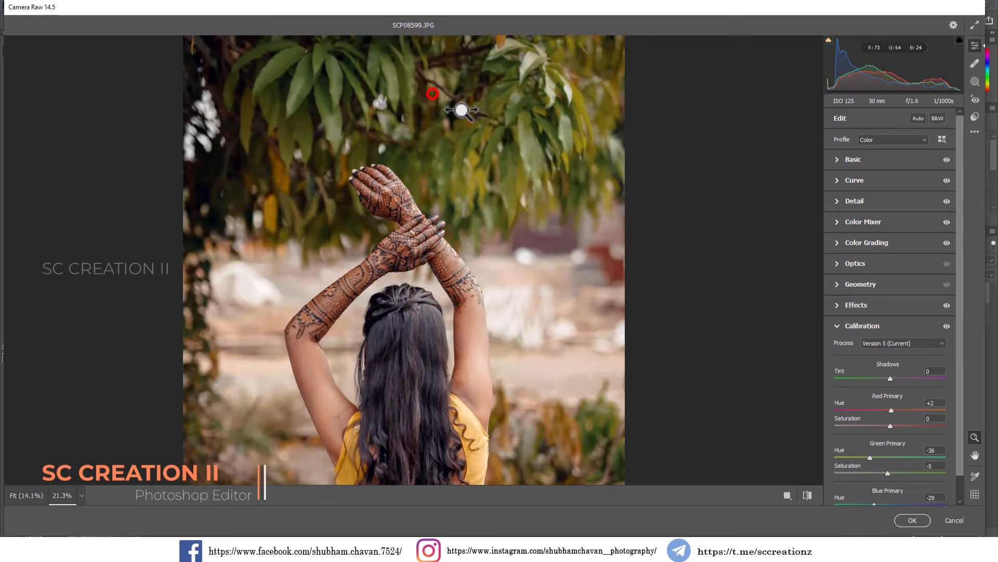
{"action": "left_click", "coordinate": [463, 110]}
{"action": "left_click", "coordinate": [855, 162]}
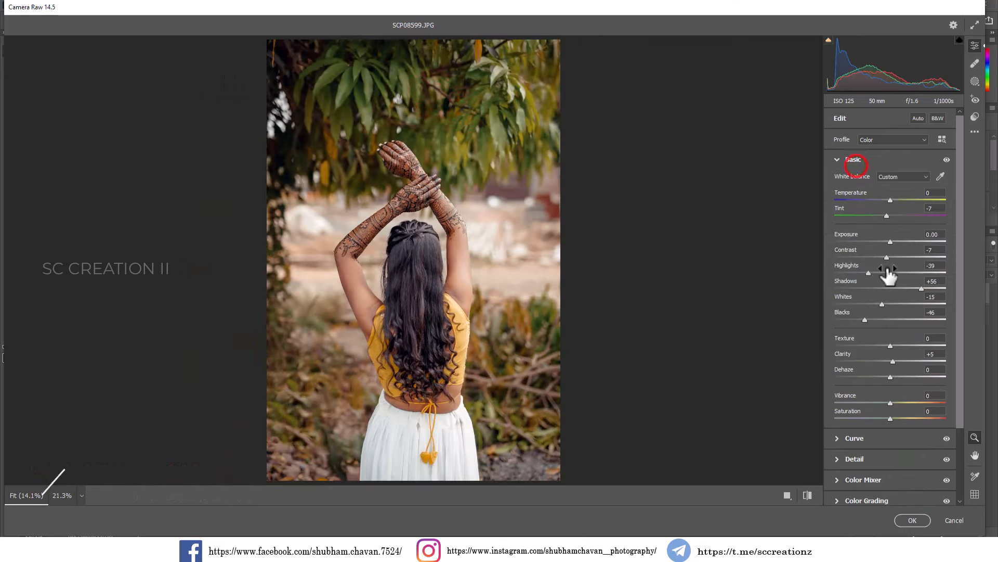
{"action": "mouse_move", "coordinate": [876, 274]}
{"action": "left_mouse_down"}
{"action": "mouse_move", "coordinate": [891, 271]}
{"action": "mouse_move", "coordinate": [860, 267]}
{"action": "mouse_move", "coordinate": [868, 267]}
{"action": "left_mouse_up"}
{"action": "left_click_drag", "start_coordinate": [924, 288], "coordinate": [930, 288]}
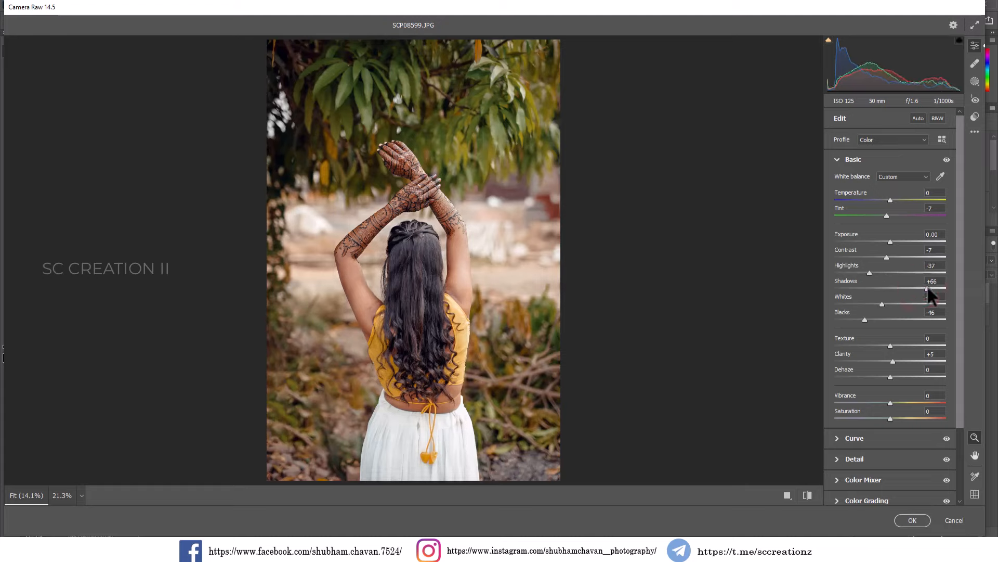
{"action": "left_click", "coordinate": [913, 520]}
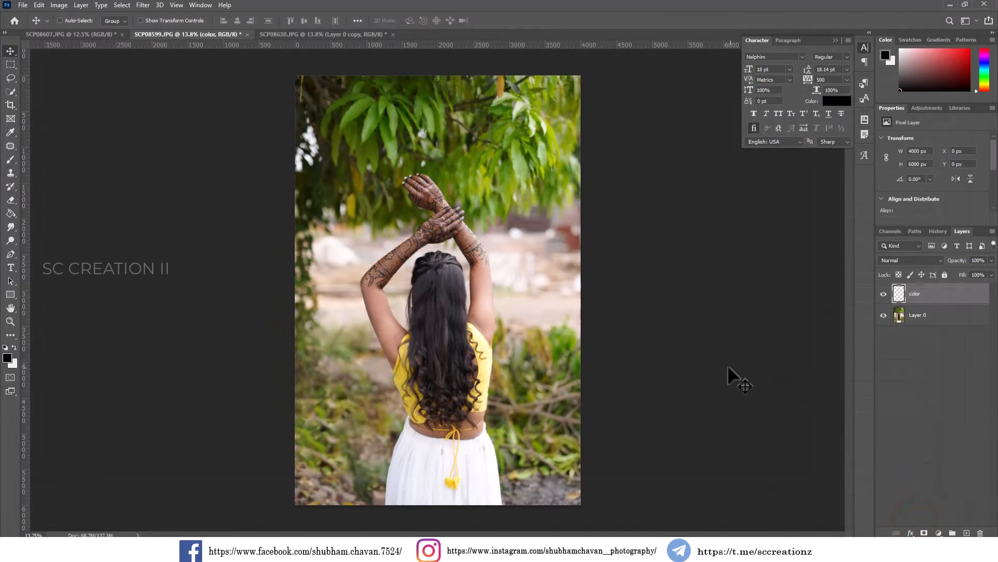
{"action": "left_click", "coordinate": [883, 294]}
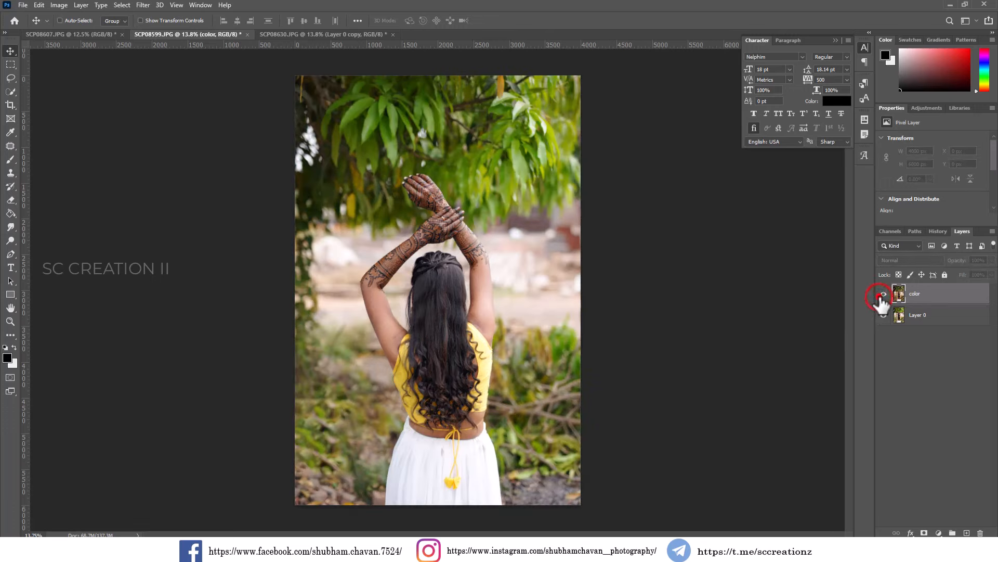
Show the color layer again in SCP08599.JPG and stamp the signature brush on the blurred background beside the woman
{"action": "left_click", "coordinate": [882, 294]}
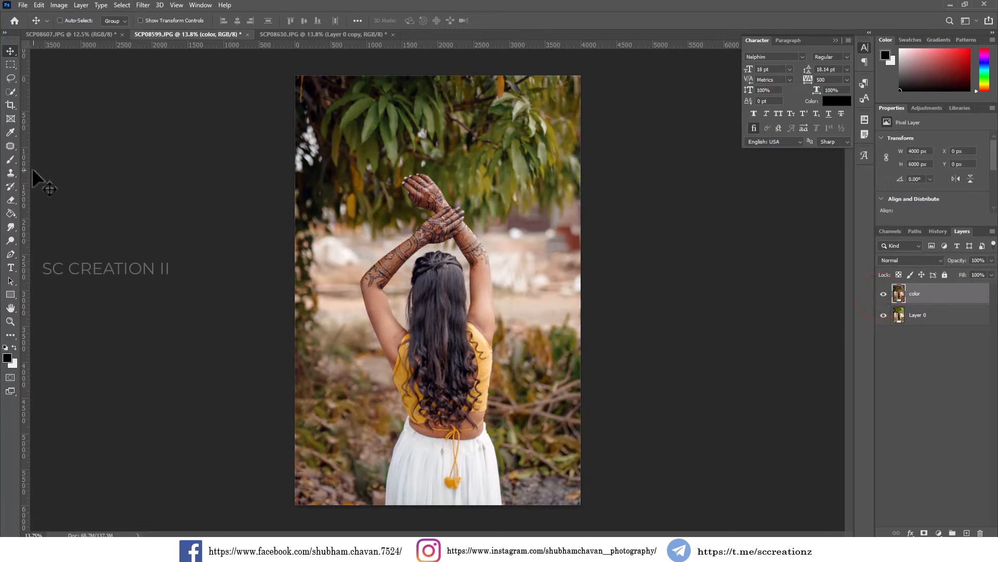
{"action": "left_click", "coordinate": [11, 160]}
{"action": "left_click", "coordinate": [548, 304]}
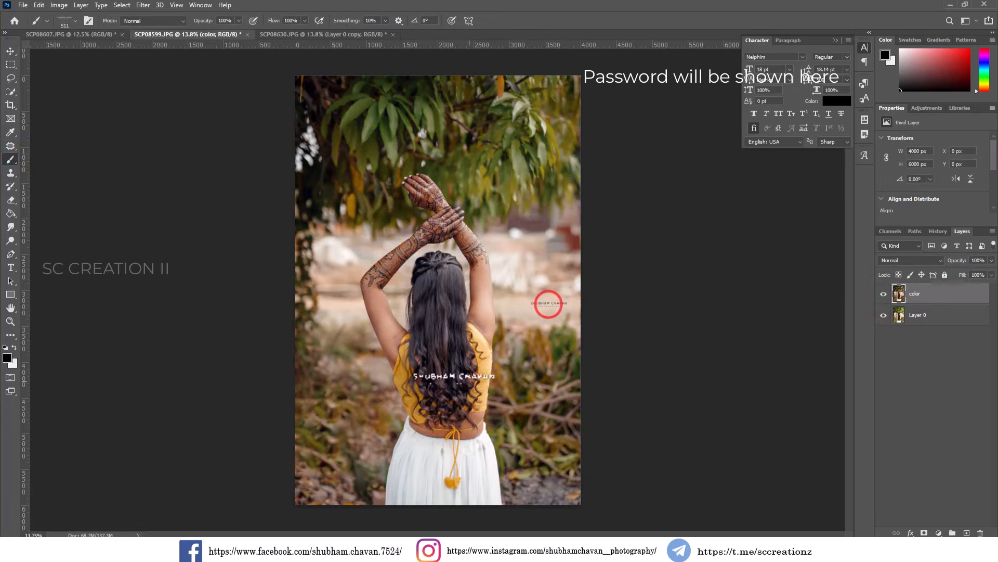
In SCP08607.JPG, lasso the blue object in the background beside the woman and remove it with a Content-Aware fill
{"action": "left_click", "coordinate": [87, 35]}
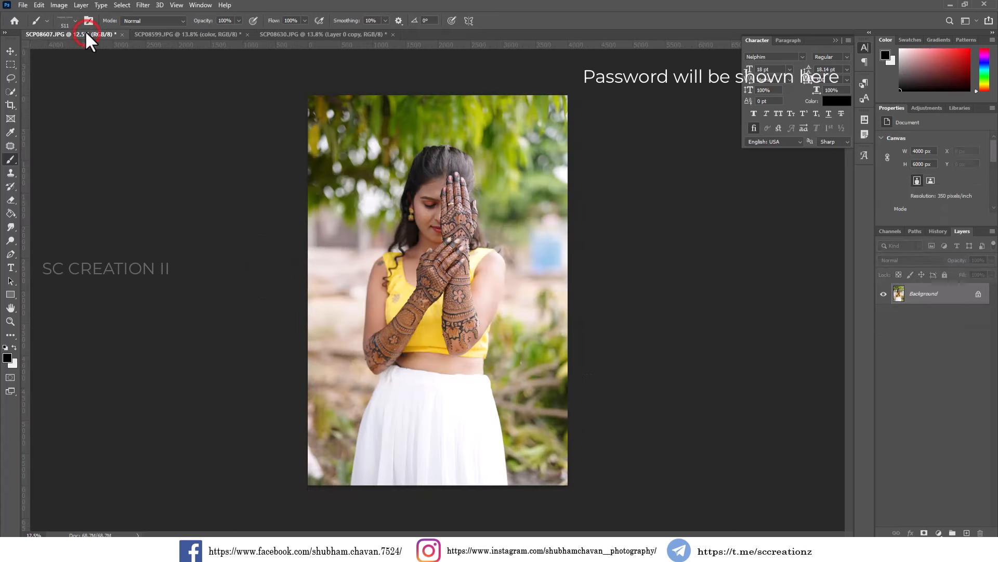
{"action": "scroll", "coordinate": [346, 191], "scroll_direction": "up", "scroll_amount": 1}
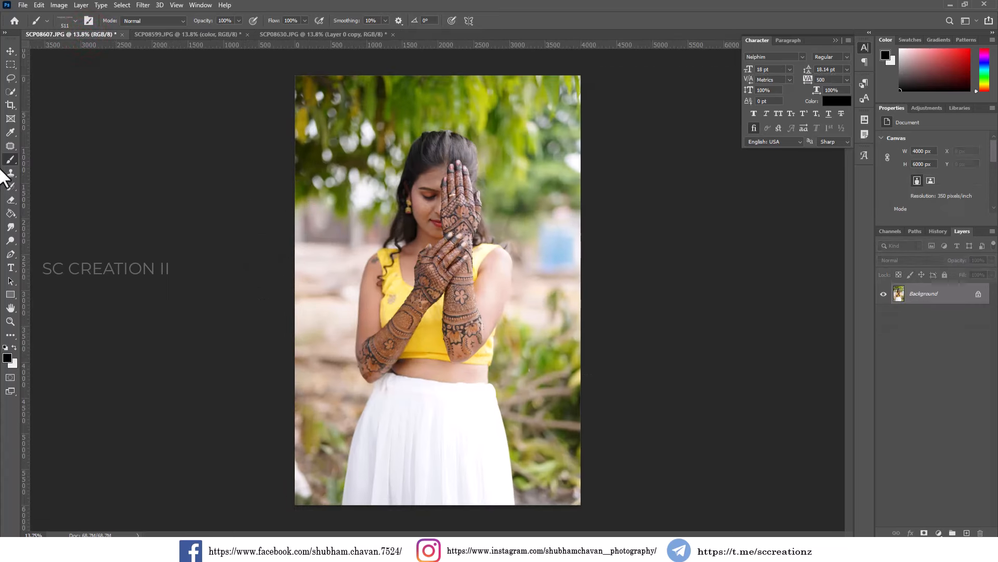
{"action": "left_click", "coordinate": [11, 78]}
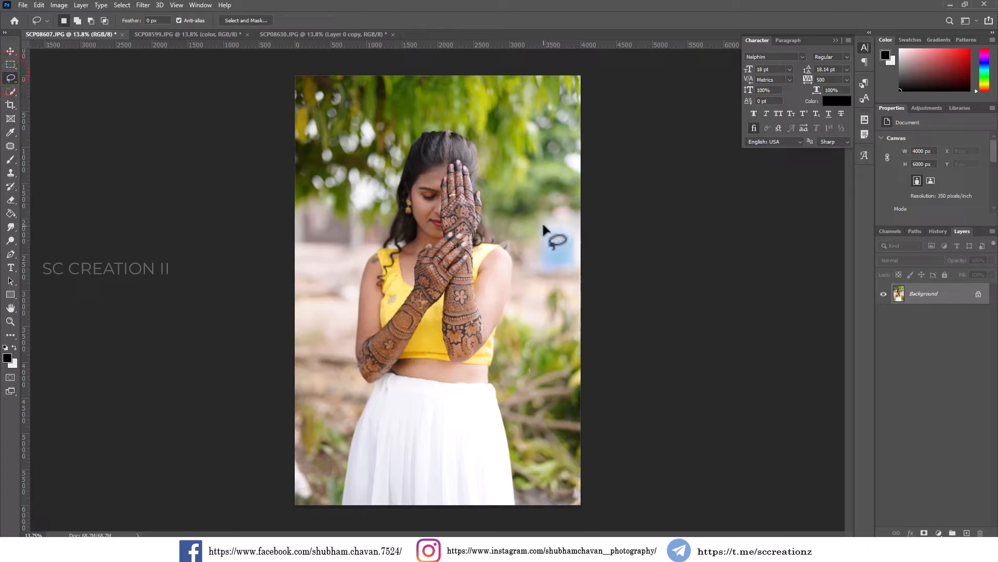
{"action": "mouse_move", "coordinate": [540, 221]}
{"action": "left_mouse_down"}
{"action": "mouse_move", "coordinate": [536, 262]}
{"action": "mouse_move", "coordinate": [547, 282]}
{"action": "mouse_move", "coordinate": [570, 280]}
{"action": "mouse_move", "coordinate": [577, 268]}
{"action": "mouse_move", "coordinate": [579, 233]}
{"action": "mouse_move", "coordinate": [565, 221]}
{"action": "left_mouse_up"}
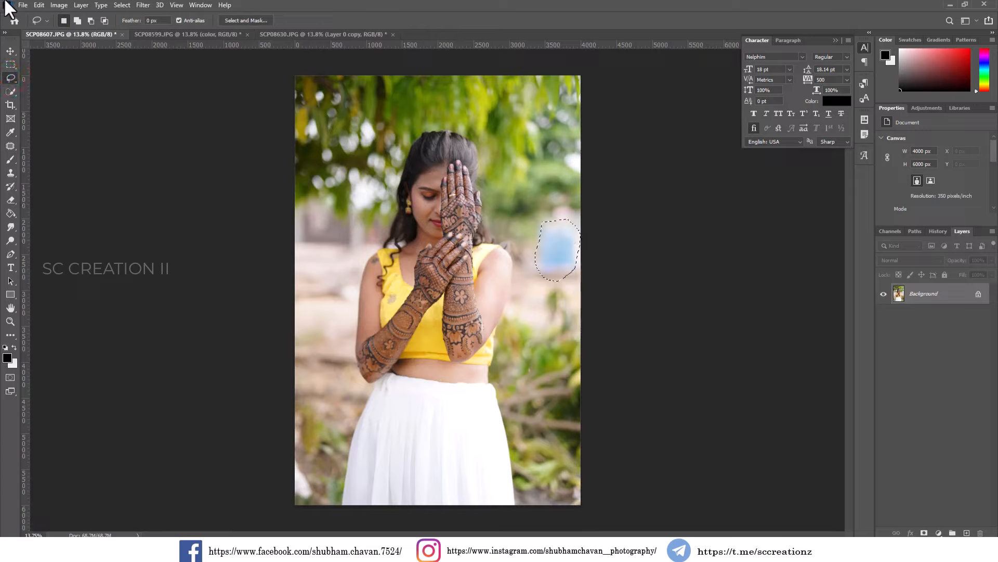
{"action": "left_click", "coordinate": [39, 5]}
{"action": "left_click", "coordinate": [68, 170]}
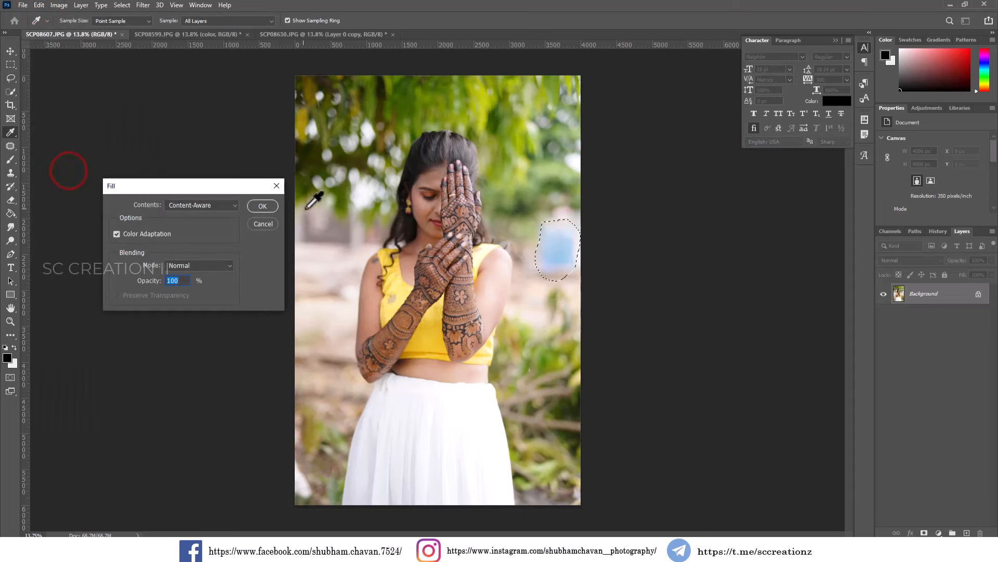
{"action": "left_click", "coordinate": [265, 207]}
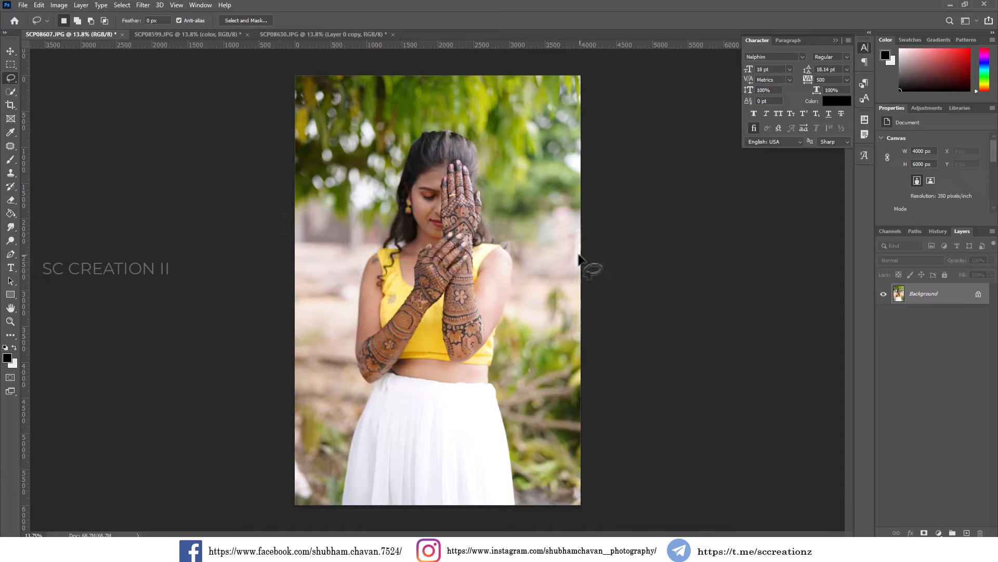
Lasso the leftover patch at the photo's right edge, fill it with Content-Aware, and clear the selection
{"action": "mouse_move", "coordinate": [569, 229]}
{"action": "left_mouse_down"}
{"action": "mouse_move", "coordinate": [560, 275]}
{"action": "mouse_move", "coordinate": [578, 265]}
{"action": "mouse_move", "coordinate": [572, 229]}
{"action": "left_mouse_up"}
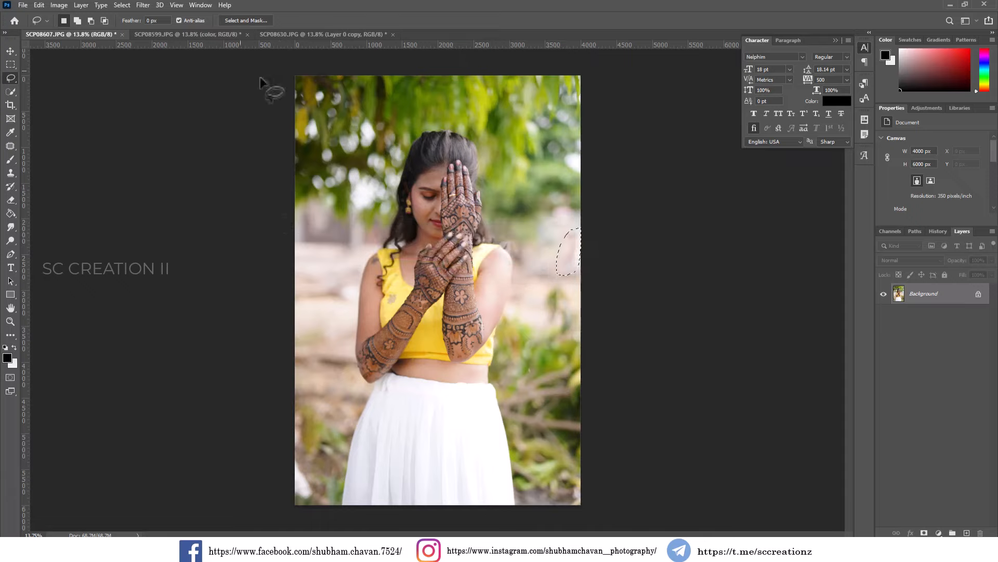
{"action": "left_click", "coordinate": [34, 4]}
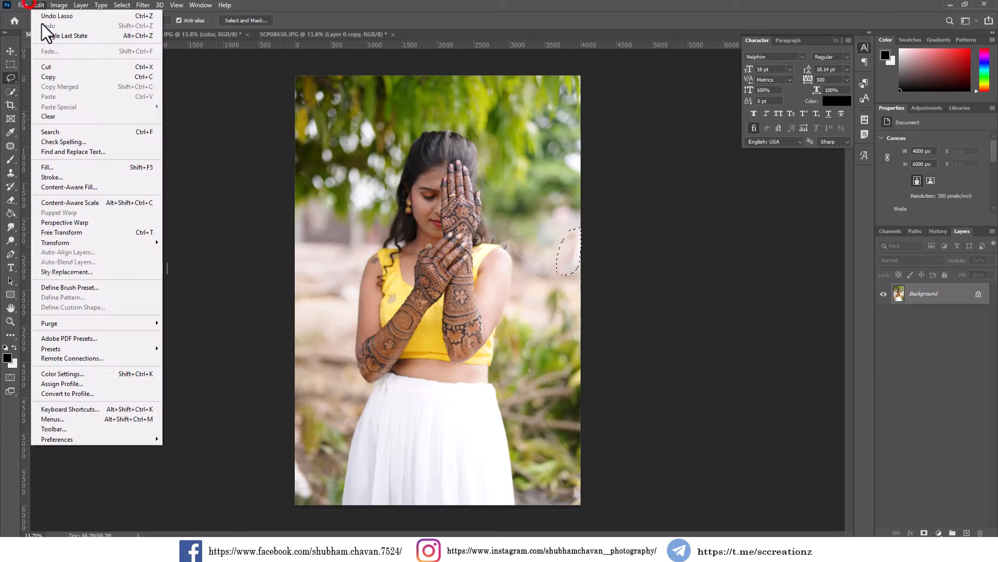
{"action": "left_click", "coordinate": [63, 167]}
{"action": "left_click", "coordinate": [262, 206]}
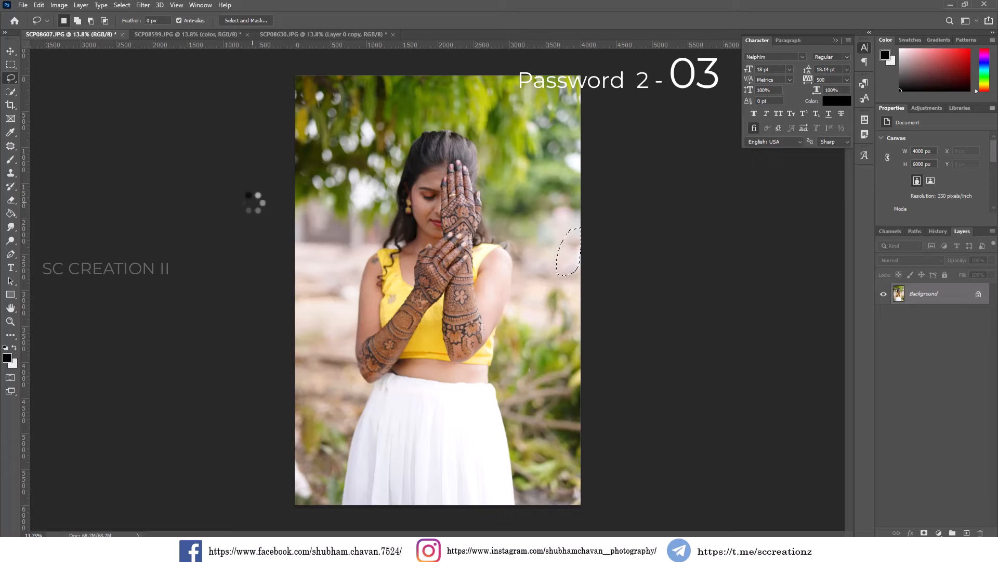
{"action": "key", "text": "ctrl+minus"}
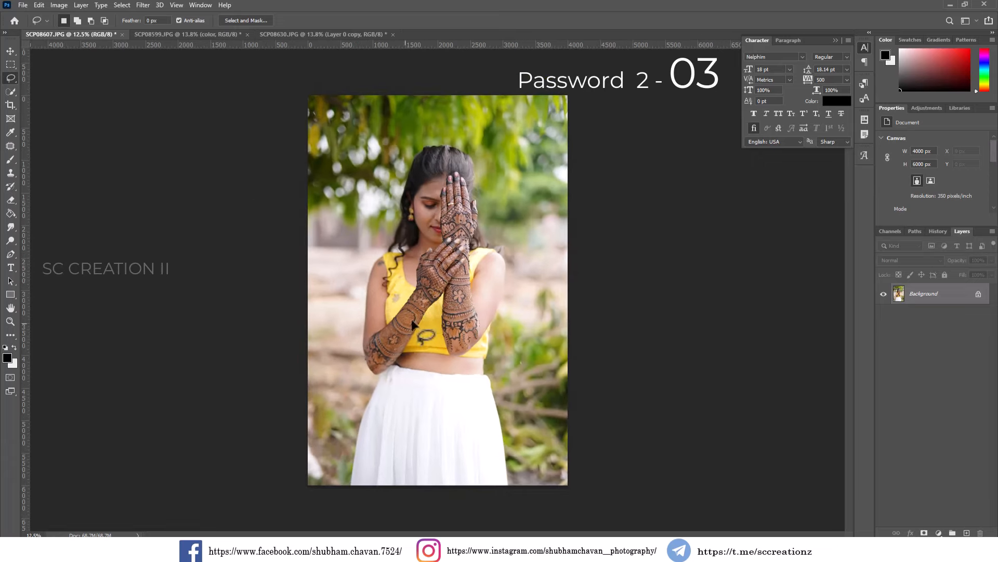
Remove the white patch in the photo's lower-left corner with a lassoed Content-Aware fill and deselect
{"action": "mouse_move", "coordinate": [289, 434]}
{"action": "left_mouse_down"}
{"action": "mouse_move", "coordinate": [297, 486]}
{"action": "mouse_move", "coordinate": [327, 468]}
{"action": "mouse_move", "coordinate": [301, 458]}
{"action": "mouse_move", "coordinate": [308, 481]}
{"action": "mouse_move", "coordinate": [329, 476]}
{"action": "mouse_move", "coordinate": [312, 440]}
{"action": "left_mouse_up"}
{"action": "left_click", "coordinate": [39, 5]}
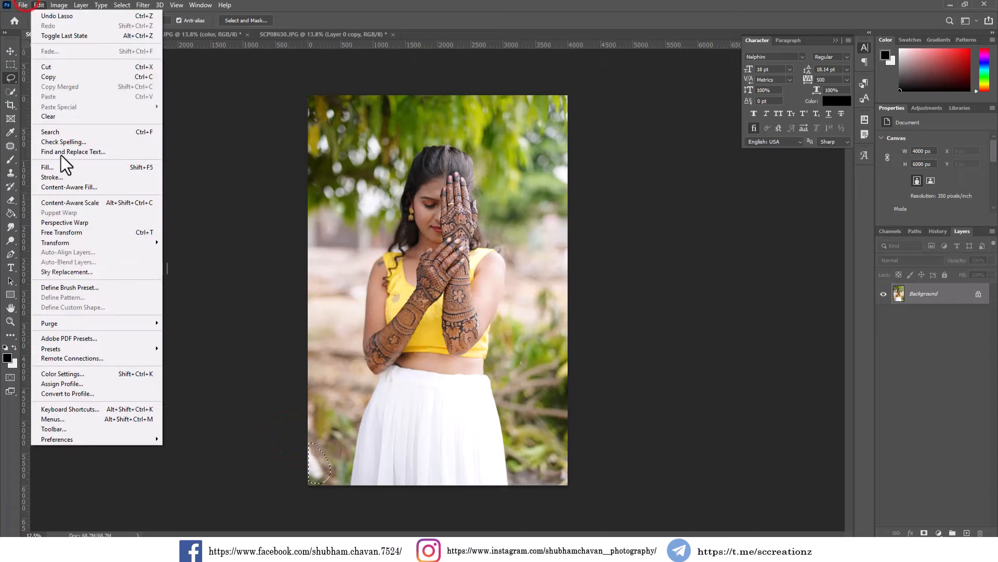
{"action": "left_click", "coordinate": [52, 167]}
{"action": "left_click", "coordinate": [258, 206]}
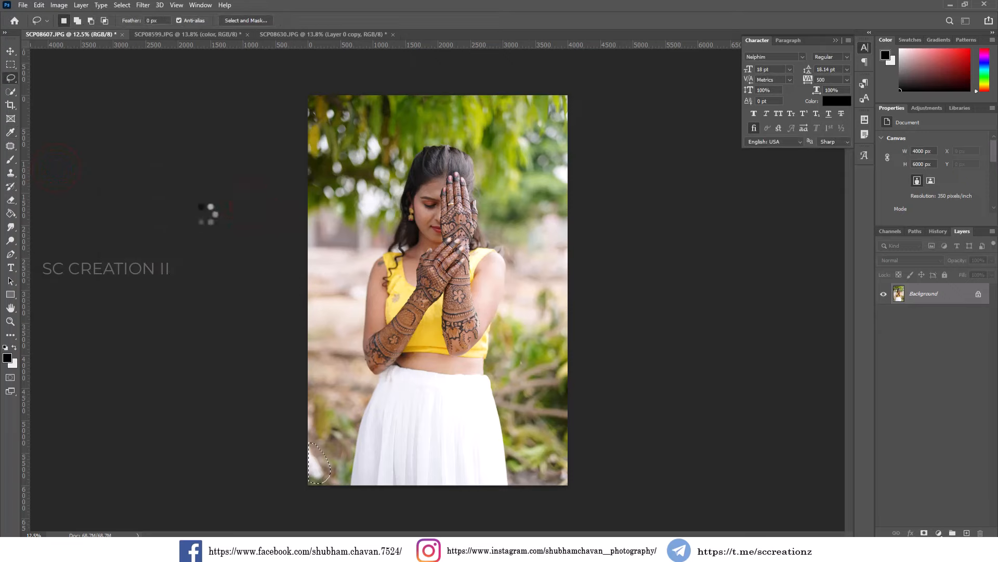
{"action": "key", "text": "ctrl+d"}
Duplicate the Background layer of SCP08607.JPG, keeping the default name
{"action": "right_click", "coordinate": [935, 296]}
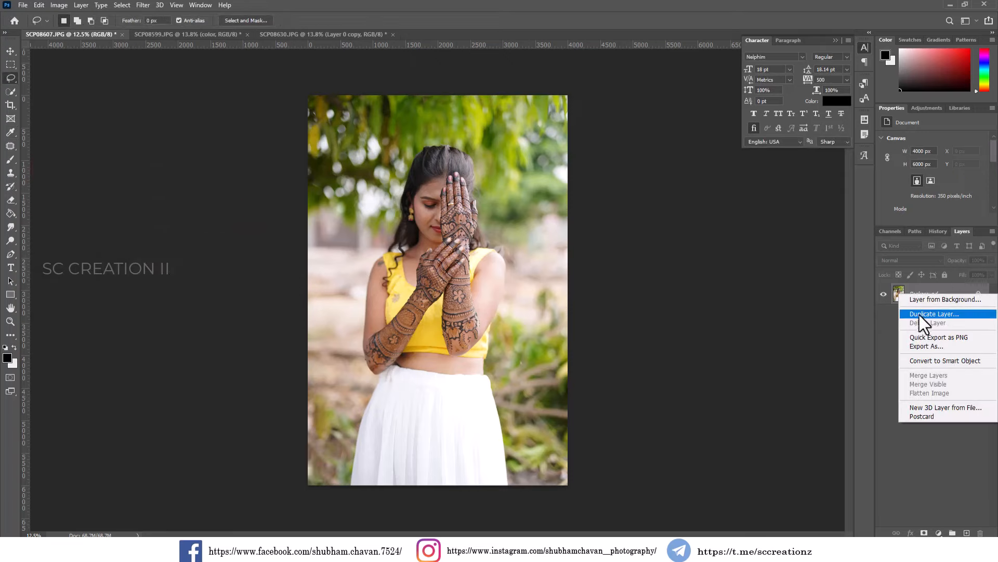
{"action": "left_click", "coordinate": [923, 317]}
{"action": "left_click", "coordinate": [315, 189]}
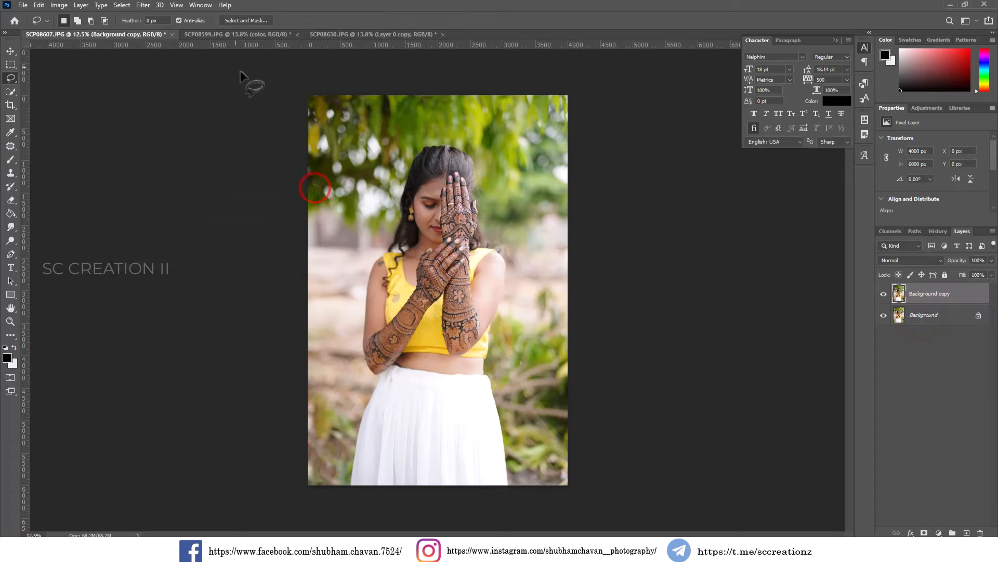
Reapply the last Camera Raw grade to the Background copy layer and compare it with the original photo
{"action": "left_click", "coordinate": [11, 51]}
{"action": "left_click", "coordinate": [149, 5]}
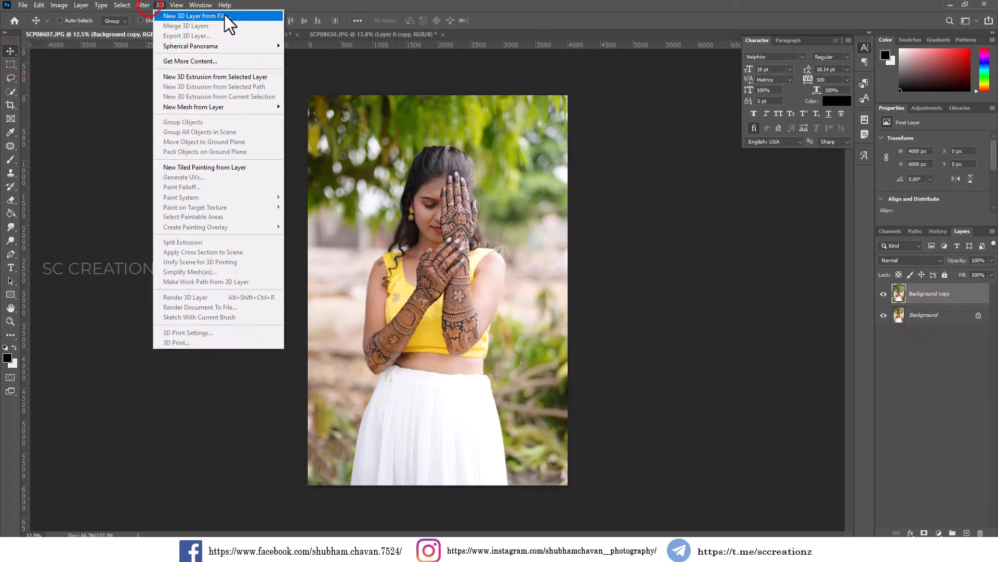
{"action": "left_click", "coordinate": [219, 17]}
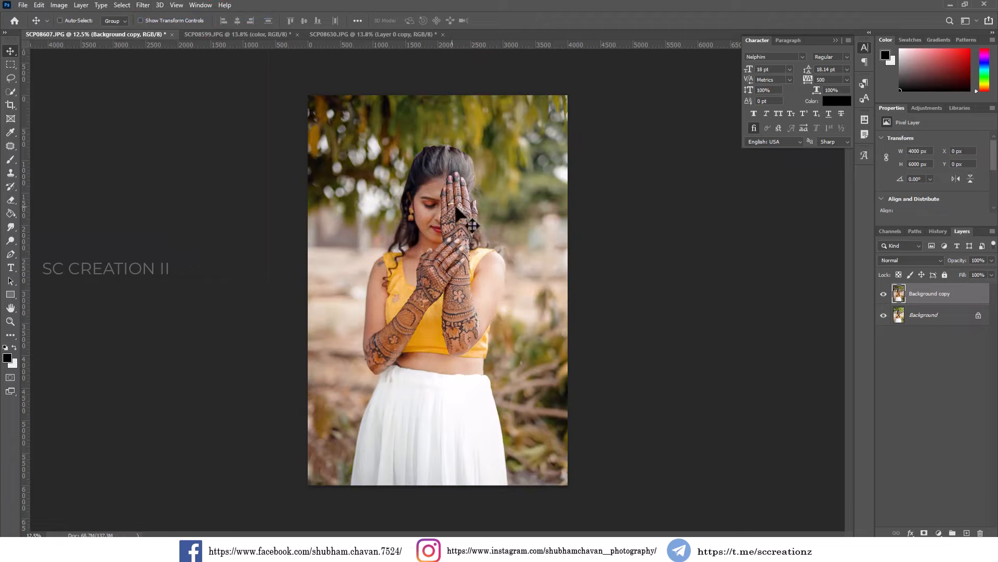
{"action": "left_click", "coordinate": [883, 294]}
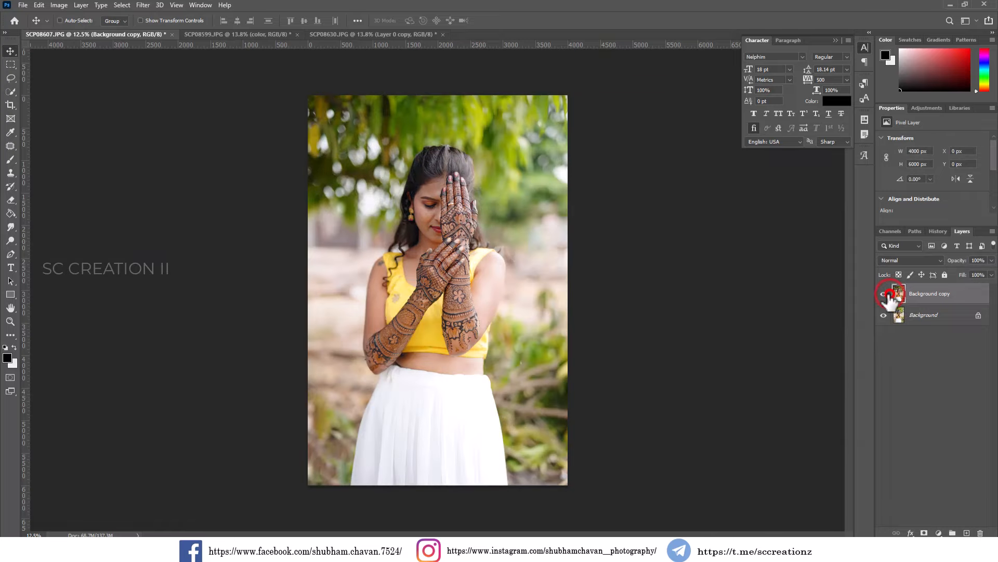
{"action": "left_click", "coordinate": [883, 294]}
Remove the blemishes on the woman's cheek with the Spot Healing Brush enlarged to 46 px
{"action": "key", "text": "ctrl+plus"}
{"action": "scroll", "coordinate": [435, 177], "scroll_direction": "up", "scroll_amount": 5}
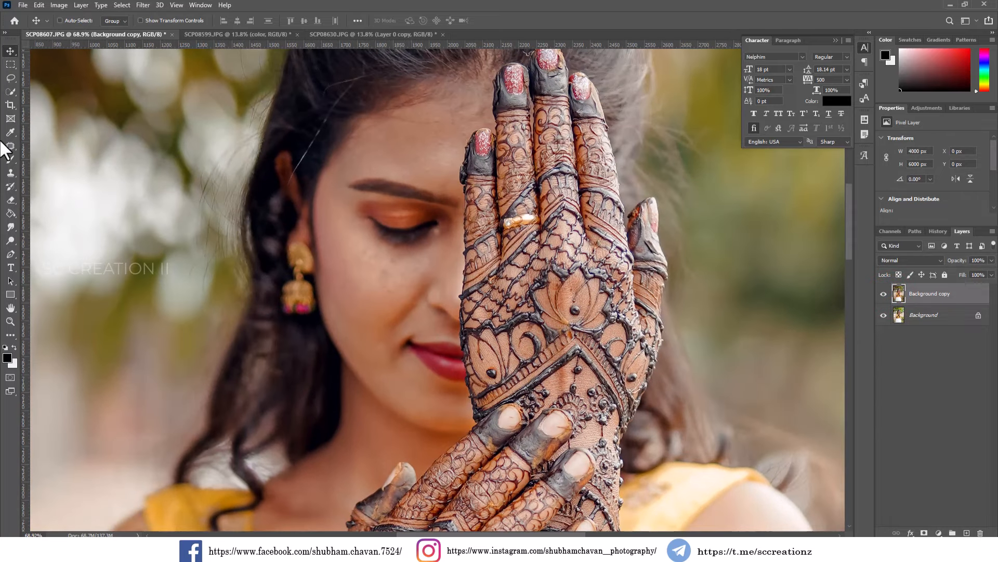
{"action": "right_click", "coordinate": [10, 146]}
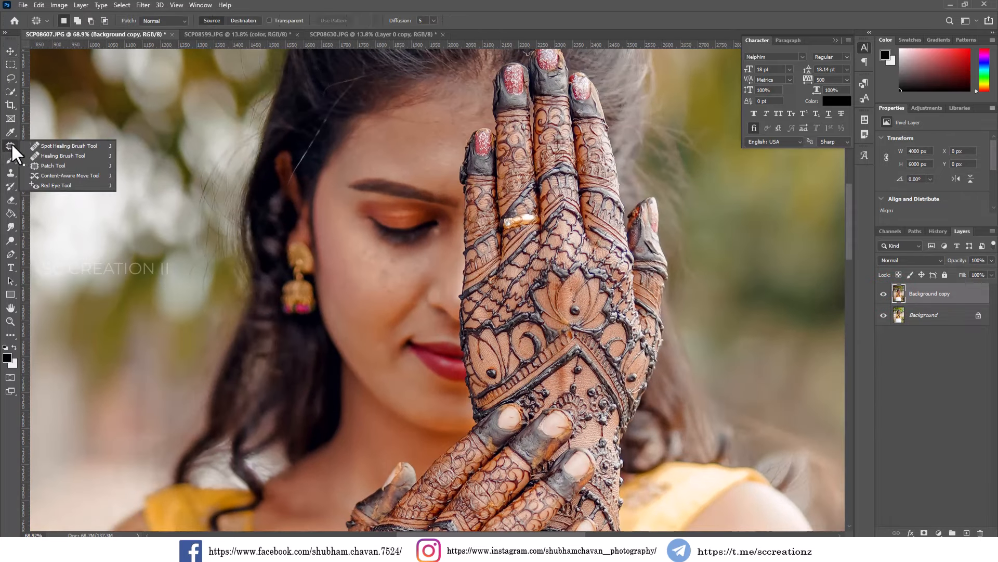
{"action": "left_click", "coordinate": [51, 144]}
{"action": "scroll", "coordinate": [345, 292], "scroll_direction": "up", "scroll_amount": 2}
{"action": "right_click", "coordinate": [449, 294]}
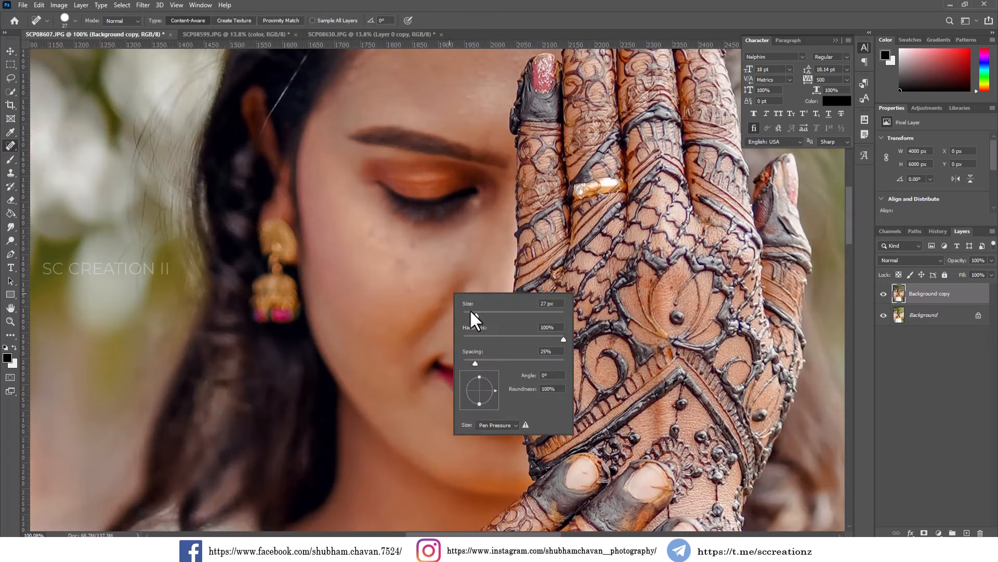
{"action": "left_click", "coordinate": [403, 283]}
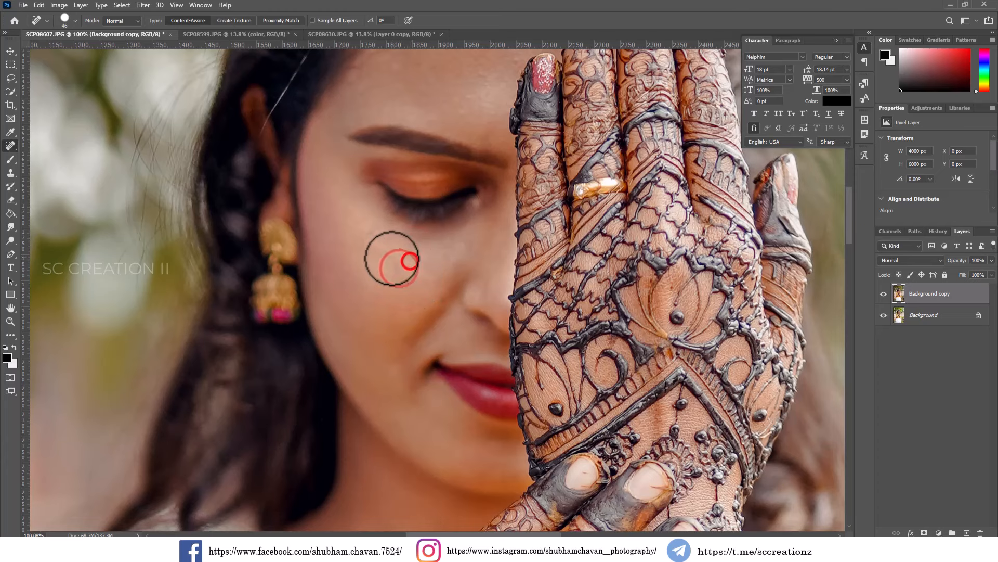
{"action": "mouse_move", "coordinate": [370, 234]}
{"action": "left_mouse_down"}
{"action": "mouse_move", "coordinate": [403, 253]}
{"action": "mouse_move", "coordinate": [412, 273]}
{"action": "left_mouse_up"}
{"action": "mouse_move", "coordinate": [384, 236]}
{"action": "left_mouse_down"}
{"action": "mouse_move", "coordinate": [406, 261]}
{"action": "mouse_move", "coordinate": [412, 282]}
{"action": "left_mouse_up"}
{"action": "left_click", "coordinate": [423, 266]}
{"action": "left_click", "coordinate": [450, 253]}
Spot-heal the blemishes on the forehead above the eyebrow
{"action": "scroll", "coordinate": [412, 265], "scroll_direction": "down", "scroll_amount": 2}
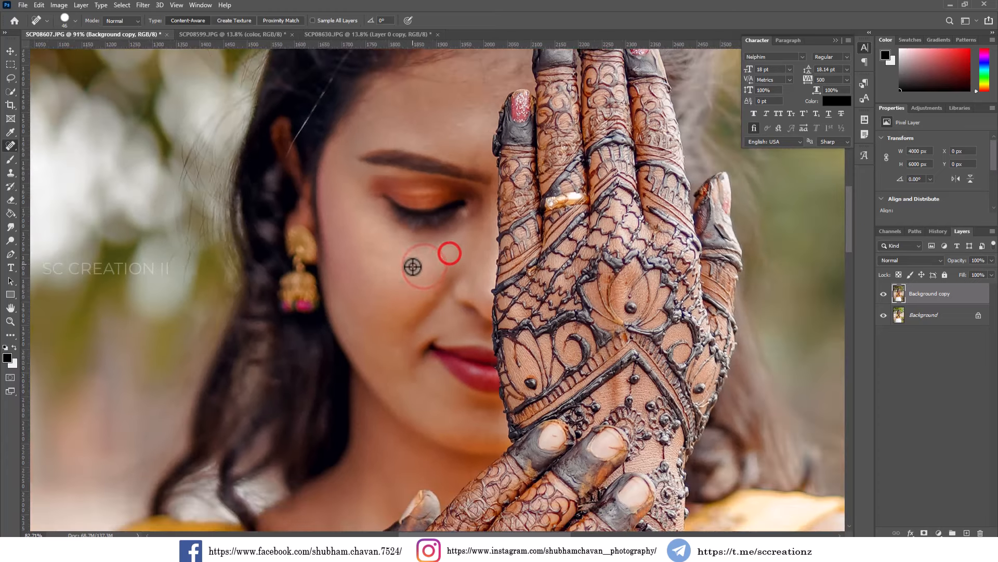
{"action": "scroll", "coordinate": [439, 274], "scroll_direction": "up", "scroll_amount": 1}
{"action": "mouse_move", "coordinate": [454, 142]}
{"action": "left_mouse_down"}
{"action": "mouse_move", "coordinate": [468, 120]}
{"action": "mouse_move", "coordinate": [457, 147]}
{"action": "left_mouse_up"}
{"action": "left_click", "coordinate": [468, 120]}
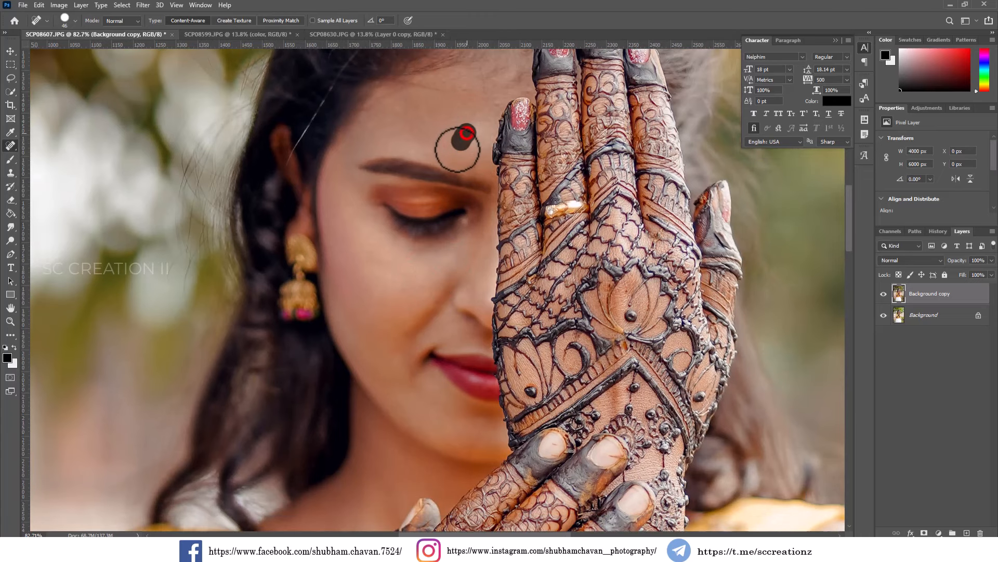
Duplicate the retouched layer and smooth its skin with Portraiture at Smoothing: Medium, adding a skin tone sampled from the face
{"action": "key", "text": "ctrl+j"}
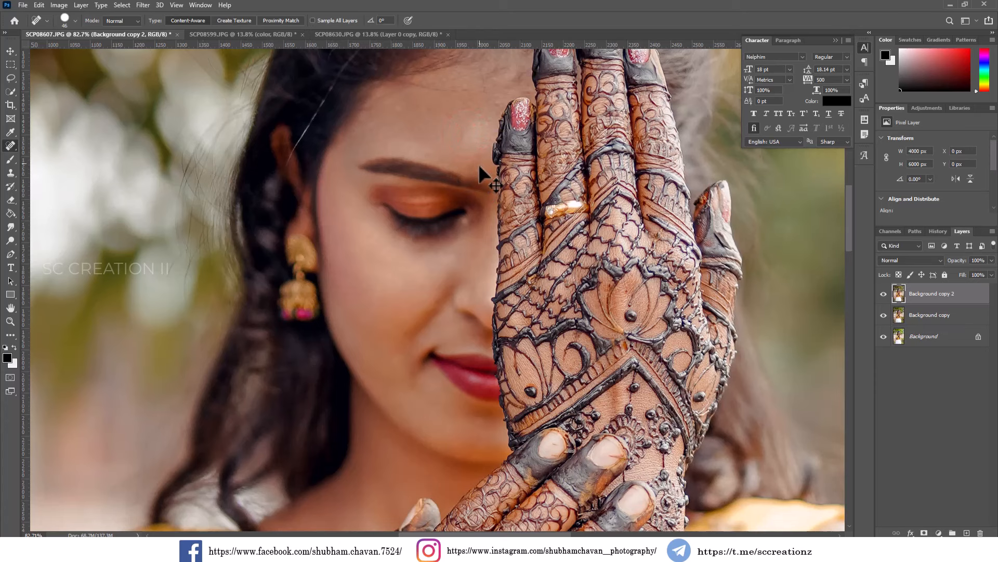
{"action": "key", "text": "ctrl+alt+f"}
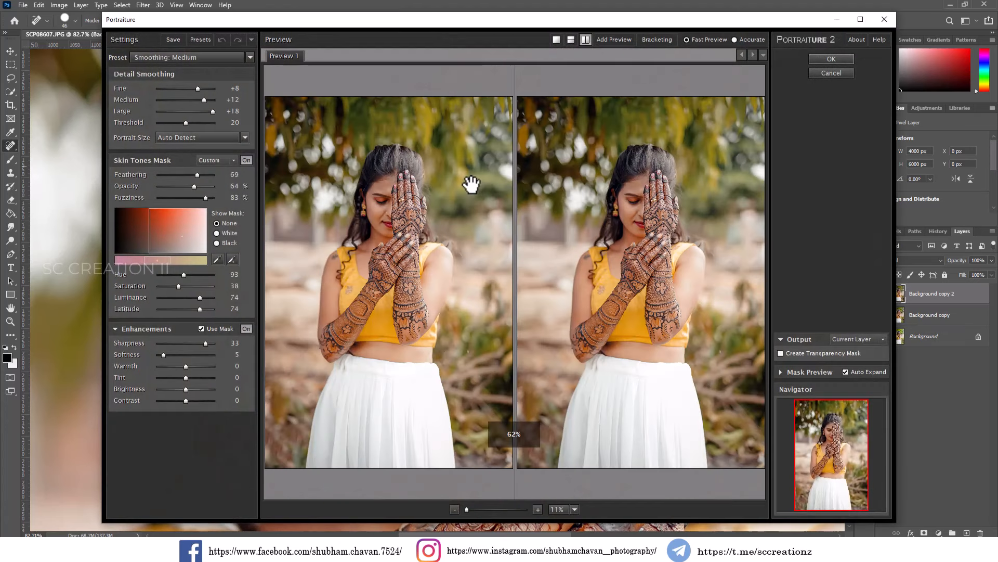
{"action": "left_click", "coordinate": [232, 259]}
{"action": "left_click", "coordinate": [629, 206]}
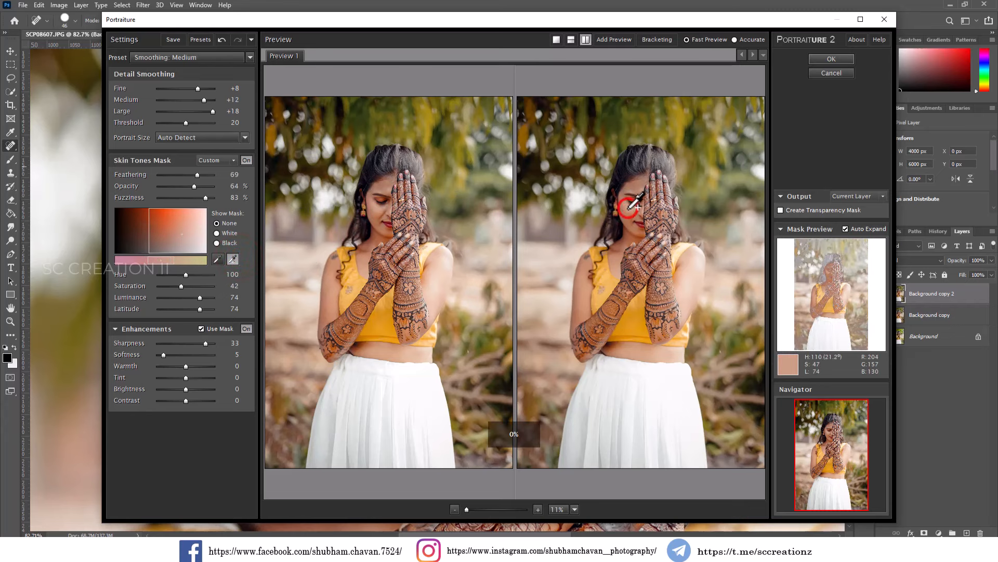
{"action": "key", "text": "Return"}
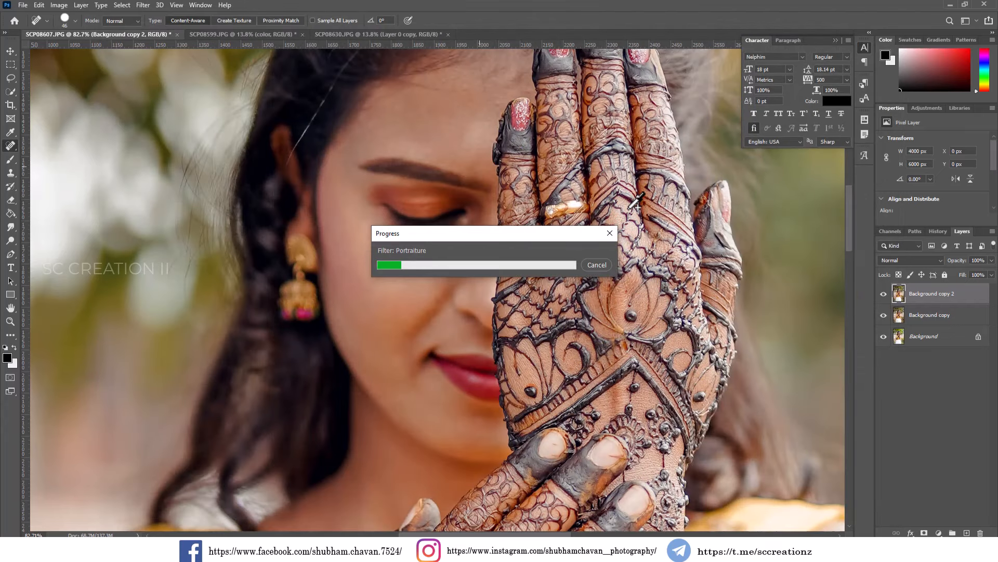
Blend the forehead skin above the eyebrow on Background copy 2 using the Mixer Brush at 100 px
{"action": "scroll", "coordinate": [560, 251], "scroll_direction": "down", "scroll_amount": 2}
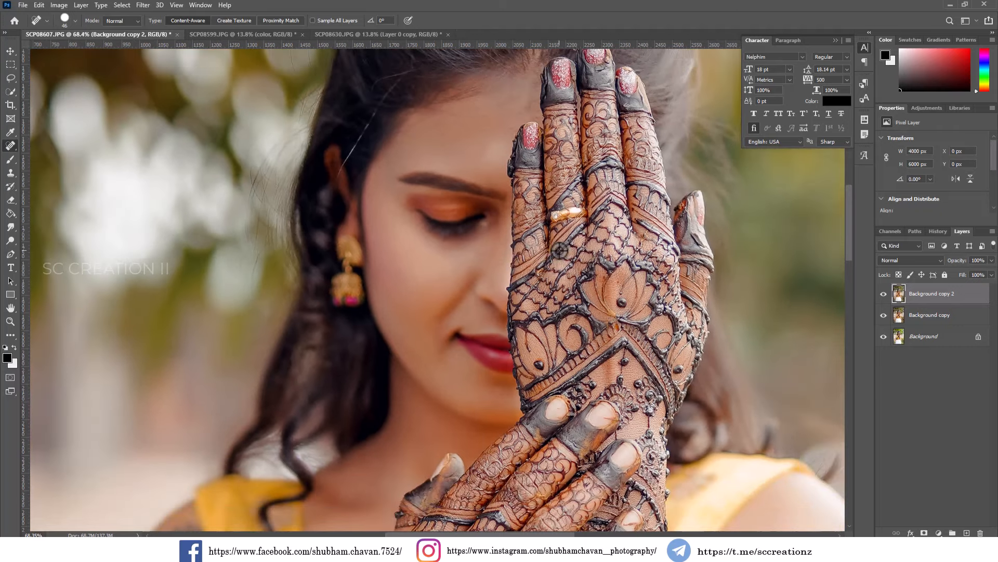
{"action": "scroll", "coordinate": [560, 250], "scroll_direction": "down", "scroll_amount": 5}
{"action": "scroll", "coordinate": [526, 130], "scroll_direction": "up", "scroll_amount": 4}
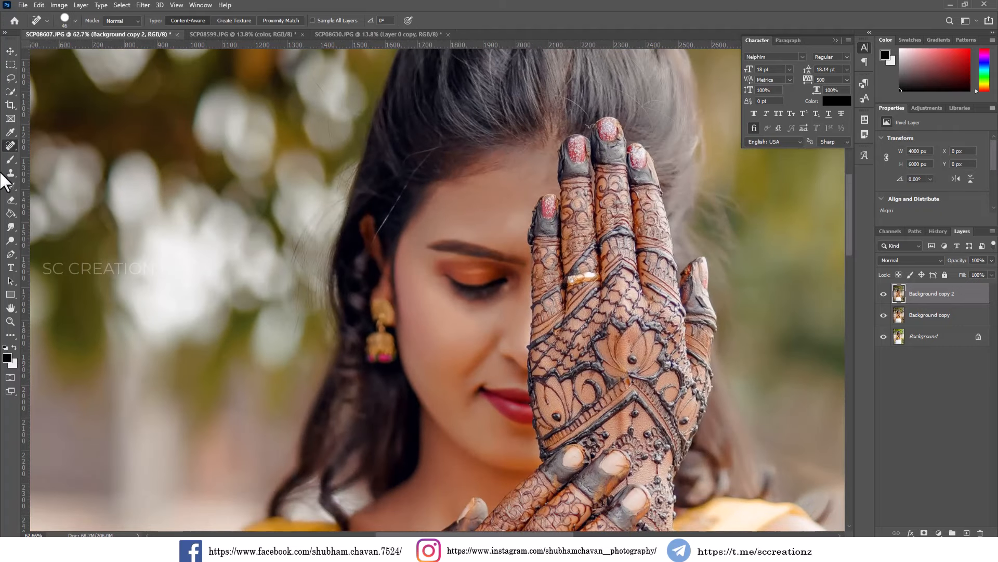
{"action": "right_click", "coordinate": [10, 149]}
{"action": "right_click", "coordinate": [9, 159]}
{"action": "left_click", "coordinate": [65, 189]}
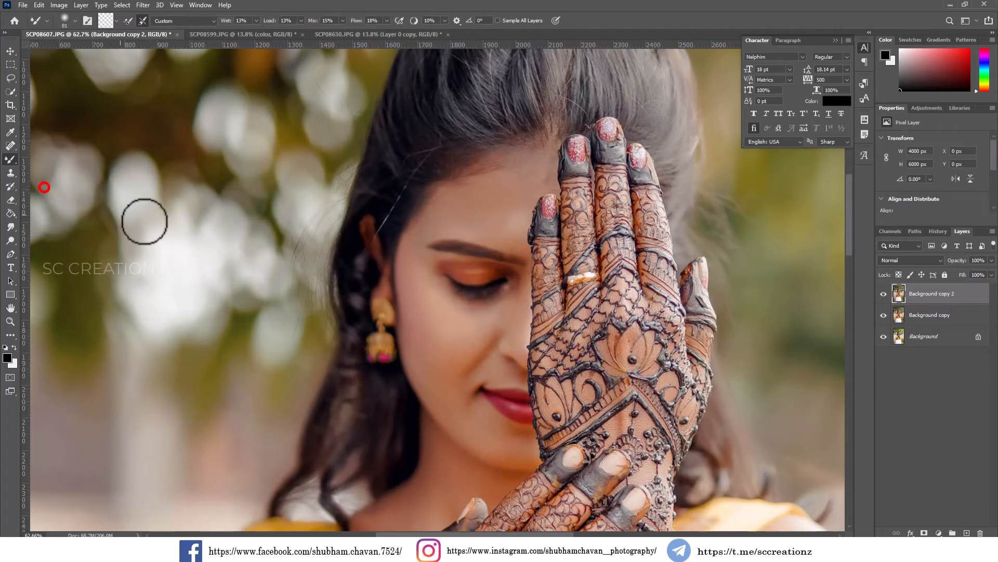
{"action": "scroll", "coordinate": [519, 238], "scroll_direction": "up", "scroll_amount": 2}
{"action": "right_click", "coordinate": [523, 224]}
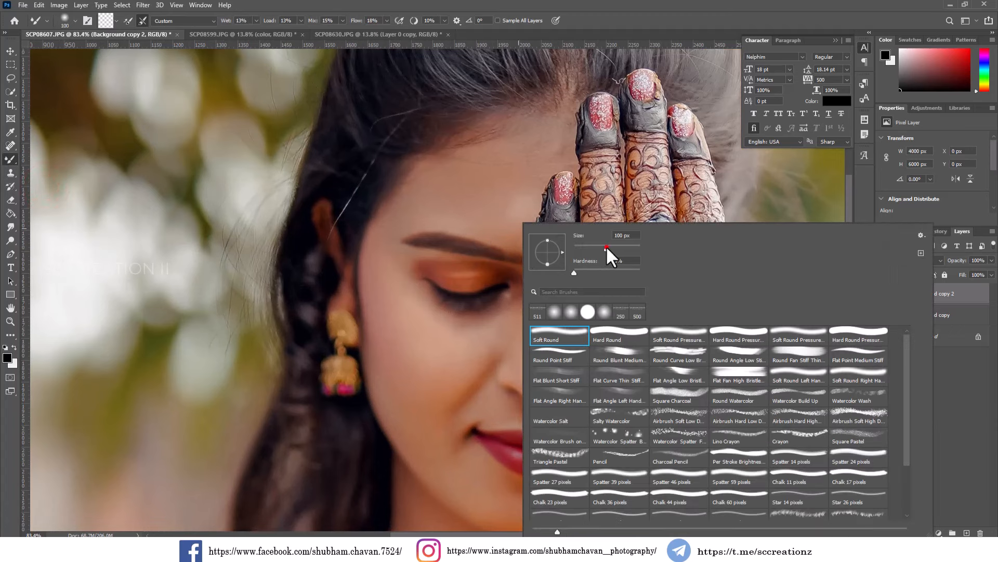
{"action": "left_click", "coordinate": [503, 222]}
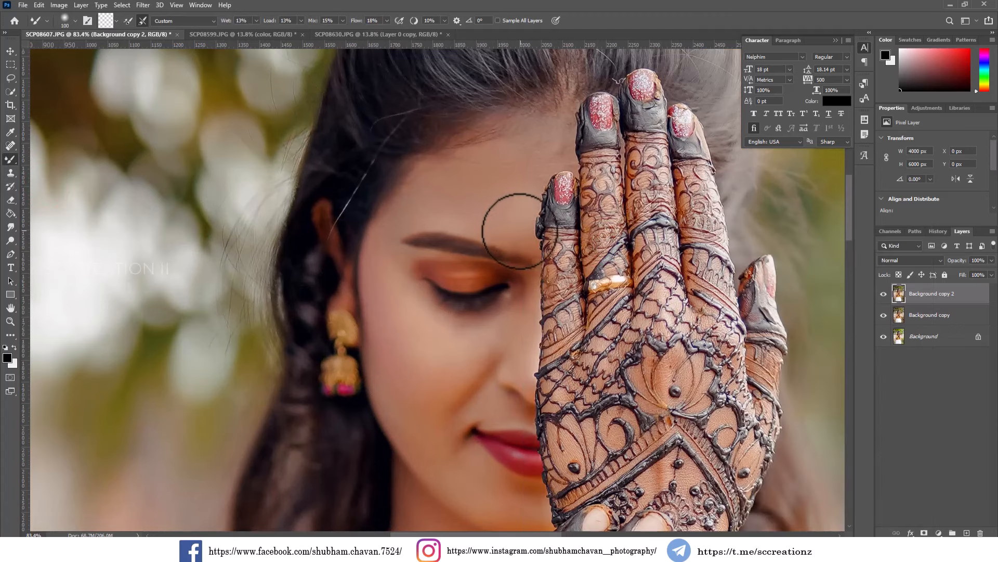
{"action": "scroll", "coordinate": [528, 145], "scroll_direction": "down", "scroll_amount": 5}
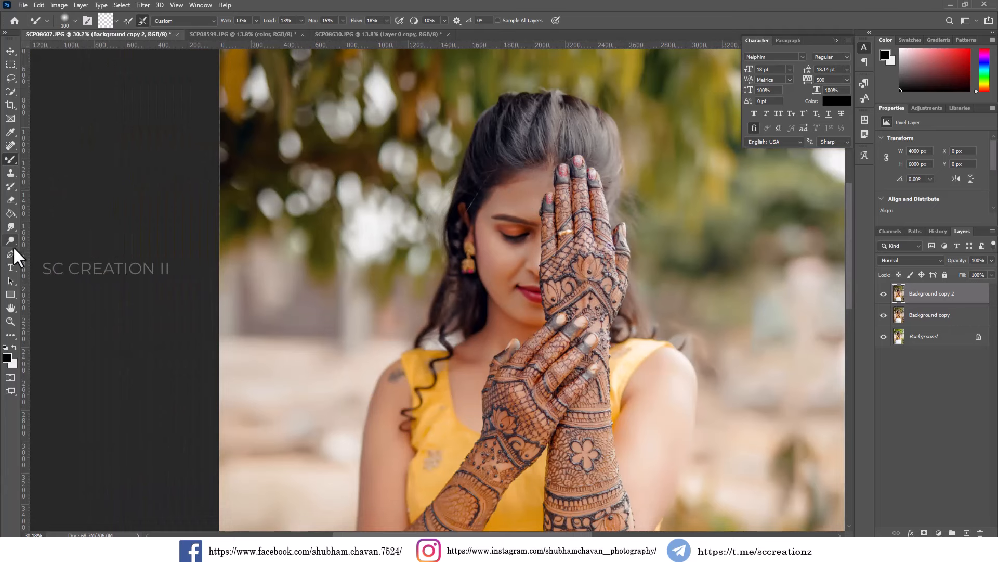
Touch up the midtones of the hair above the raised hand with the Dodge tool at 480 px and 12% exposure
{"action": "left_click", "coordinate": [11, 243]}
{"action": "right_click", "coordinate": [616, 142]}
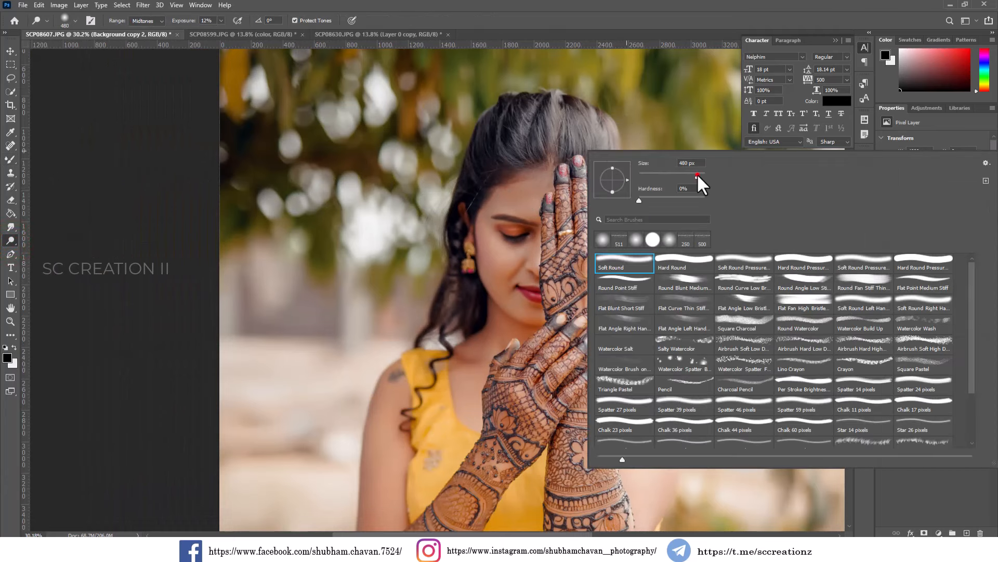
{"action": "left_click", "coordinate": [610, 127]}
{"action": "mouse_move", "coordinate": [597, 120]}
{"action": "left_mouse_down"}
{"action": "mouse_move", "coordinate": [622, 165]}
{"action": "mouse_move", "coordinate": [615, 171]}
{"action": "mouse_move", "coordinate": [527, 127]}
{"action": "mouse_move", "coordinate": [610, 166]}
{"action": "left_mouse_up"}
{"action": "scroll", "coordinate": [614, 172], "scroll_direction": "down", "scroll_amount": 3}
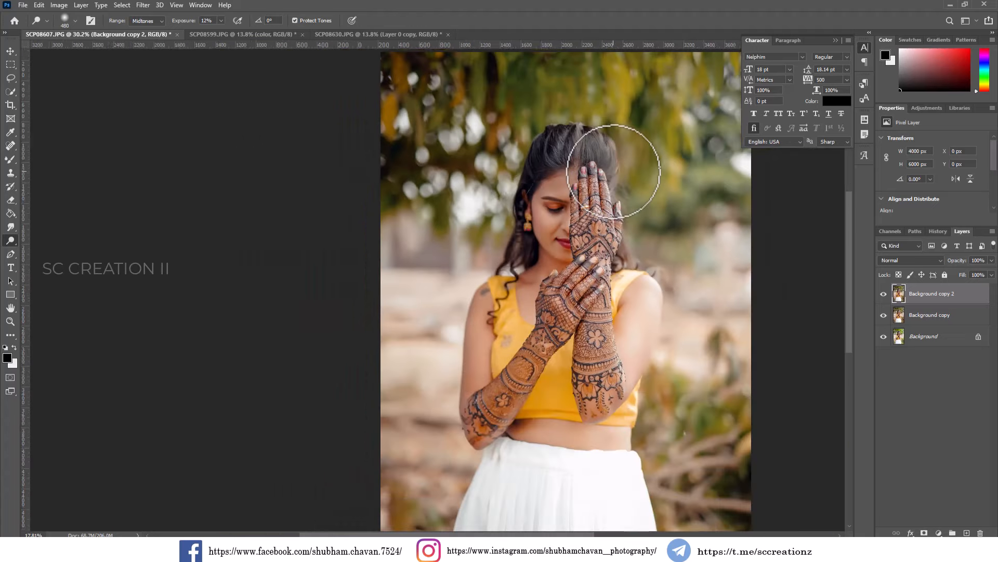
Spot-heal the small bright speck in the blurred foliage beside the woman's waist
{"action": "scroll", "coordinate": [614, 171], "scroll_direction": "down", "scroll_amount": 2}
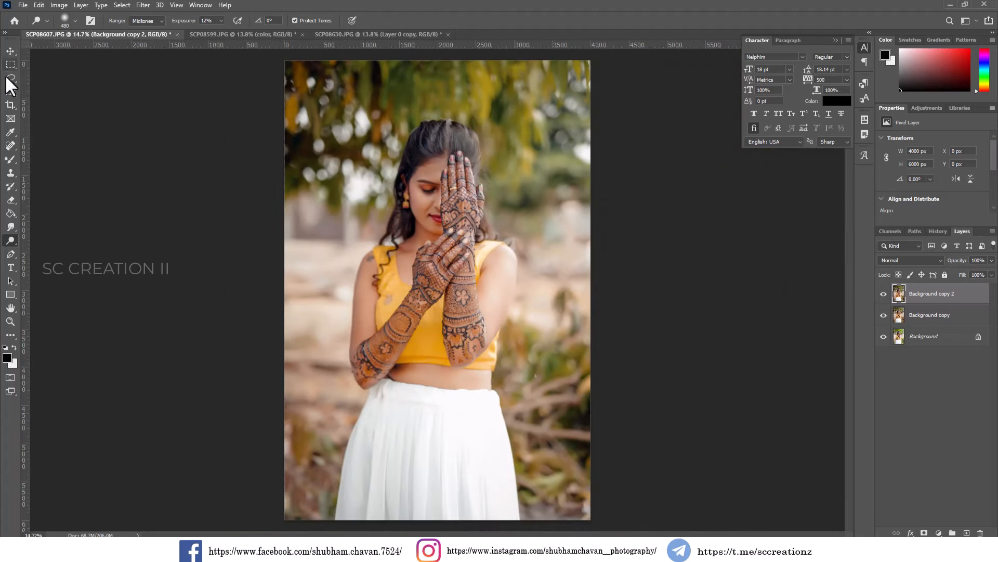
{"action": "left_click", "coordinate": [11, 145]}
{"action": "scroll", "coordinate": [582, 414], "scroll_direction": "up", "scroll_amount": 3}
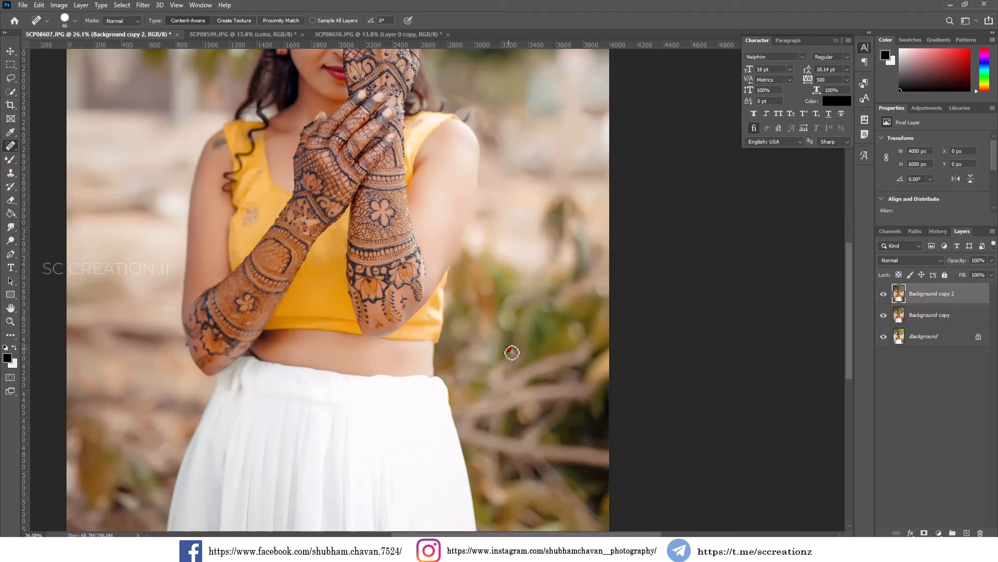
{"action": "scroll", "coordinate": [551, 369], "scroll_direction": "down", "scroll_amount": 2}
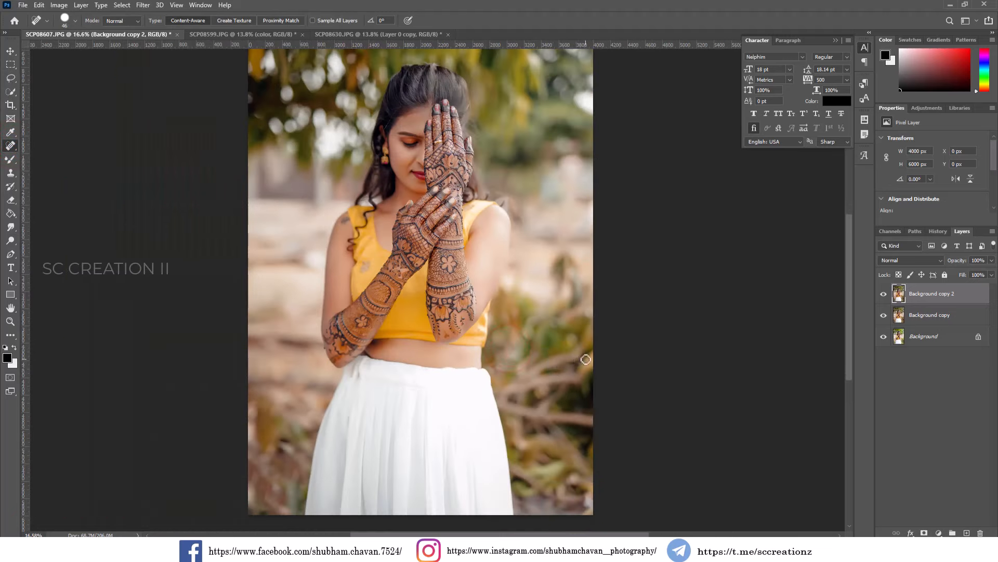
Stamp the photographer's signature watermark in black on the blurred background beside the woman's elbow with the signature brush
{"action": "scroll", "coordinate": [585, 359], "scroll_direction": "down", "scroll_amount": 1}
{"action": "left_click", "coordinate": [9, 159]}
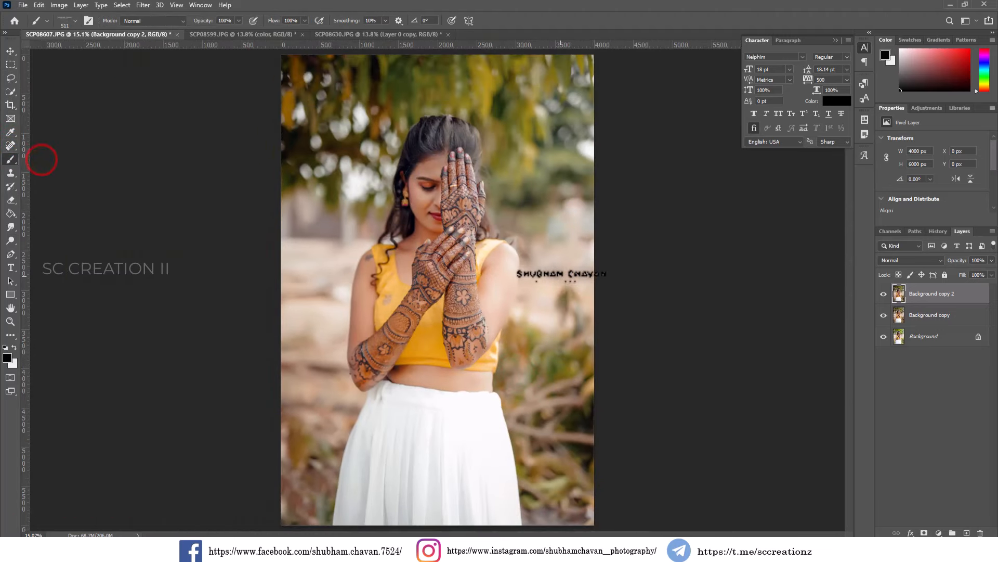
{"action": "key", "text": "ctrl+minus"}
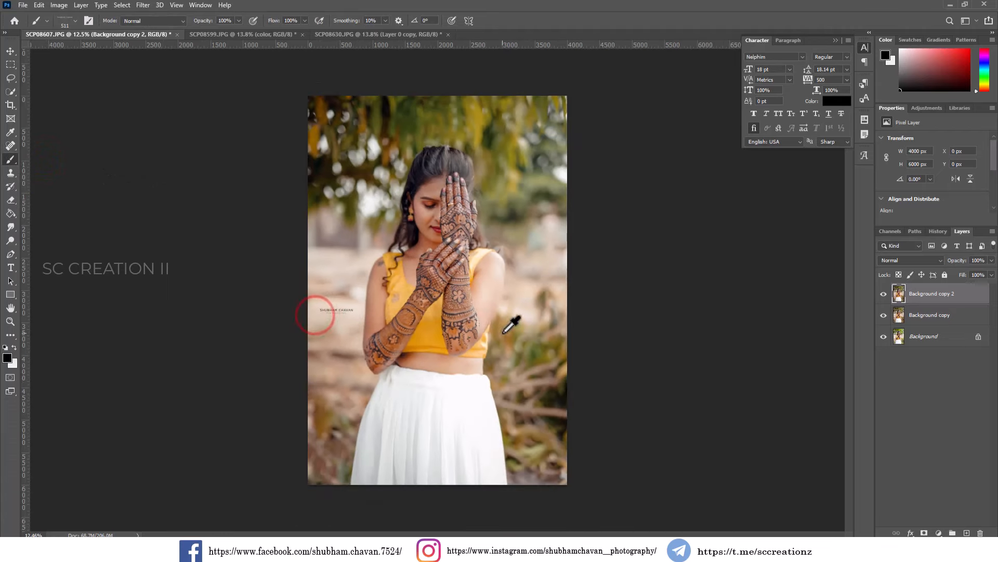
{"action": "left_click", "coordinate": [10, 51]}
Set the Levels white input to 254 on Background copy 2 and apply Auto Tone
{"action": "left_click", "coordinate": [55, 5]}
{"action": "left_click", "coordinate": [78, 31]}
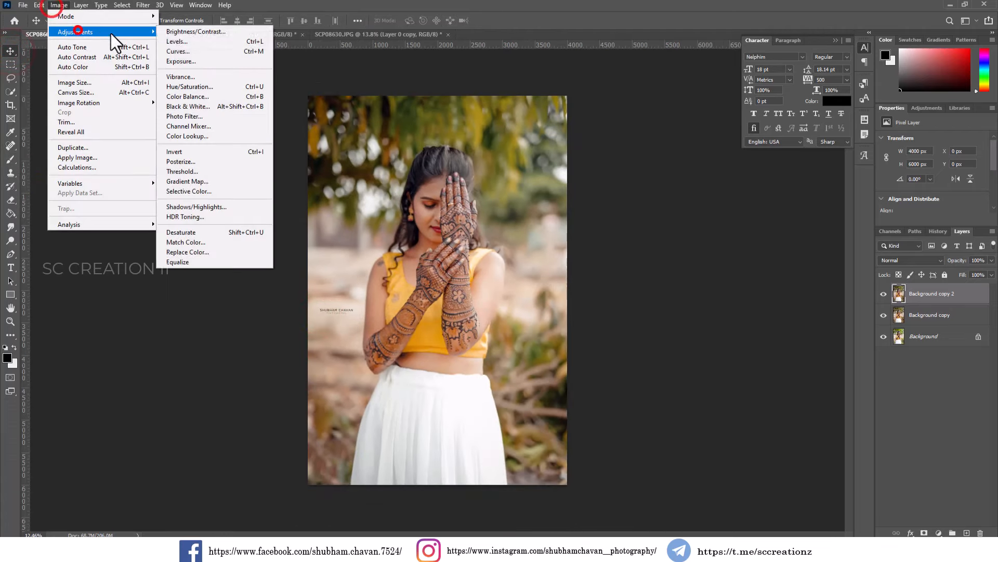
{"action": "left_click", "coordinate": [177, 43]}
{"action": "left_click_drag", "start_coordinate": [763, 195], "coordinate": [760, 193]}
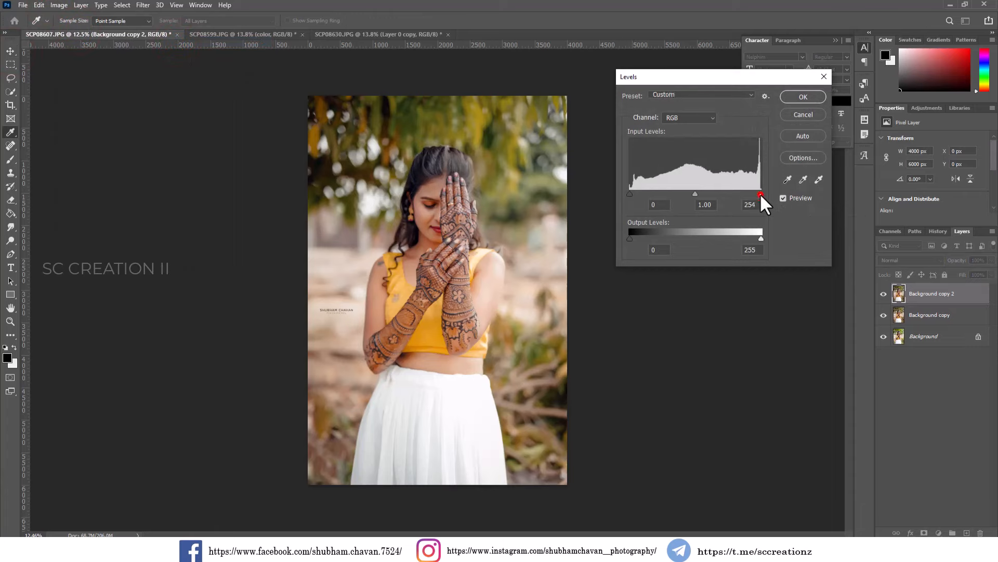
{"action": "left_click", "coordinate": [803, 97]}
{"action": "left_click", "coordinate": [58, 5]}
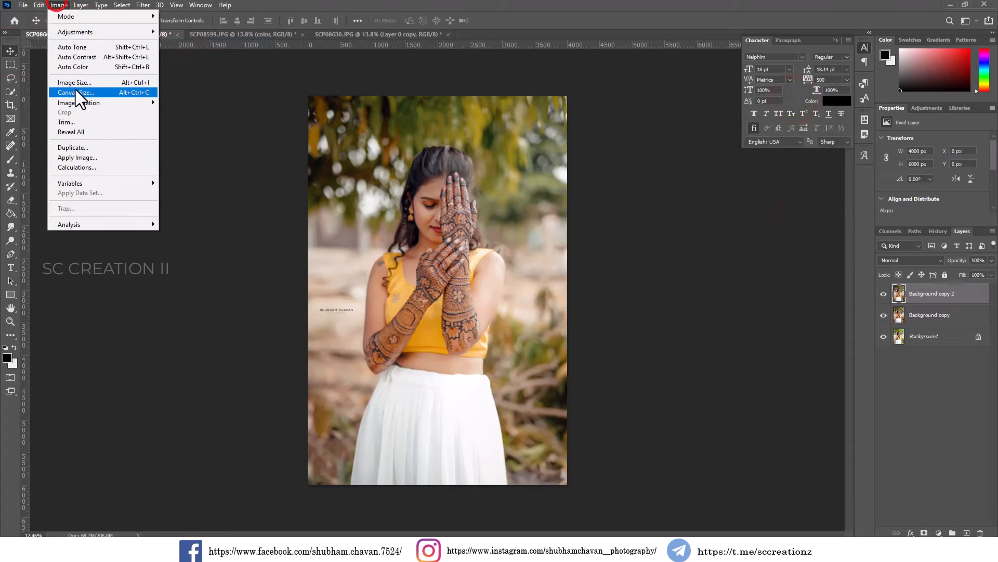
{"action": "left_click", "coordinate": [76, 48]}
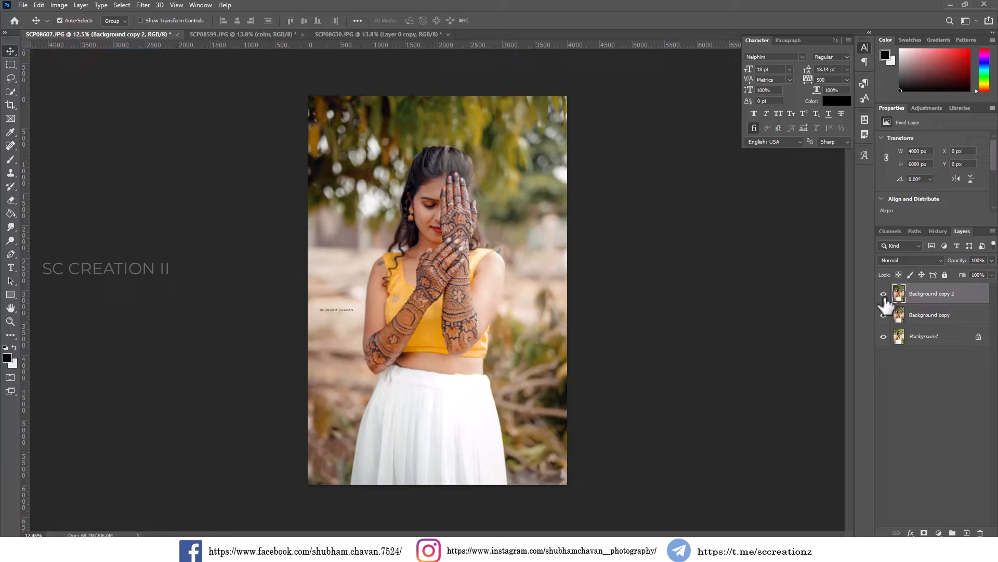
Compare the retouch with and without Background copy 2, and review SCP08599.JPG and SCP08630.JPG
{"action": "left_click", "coordinate": [883, 294]}
{"action": "left_click", "coordinate": [884, 295]}
{"action": "left_click", "coordinate": [884, 294]}
{"action": "left_click", "coordinate": [255, 35]}
{"action": "left_click", "coordinate": [370, 33]}
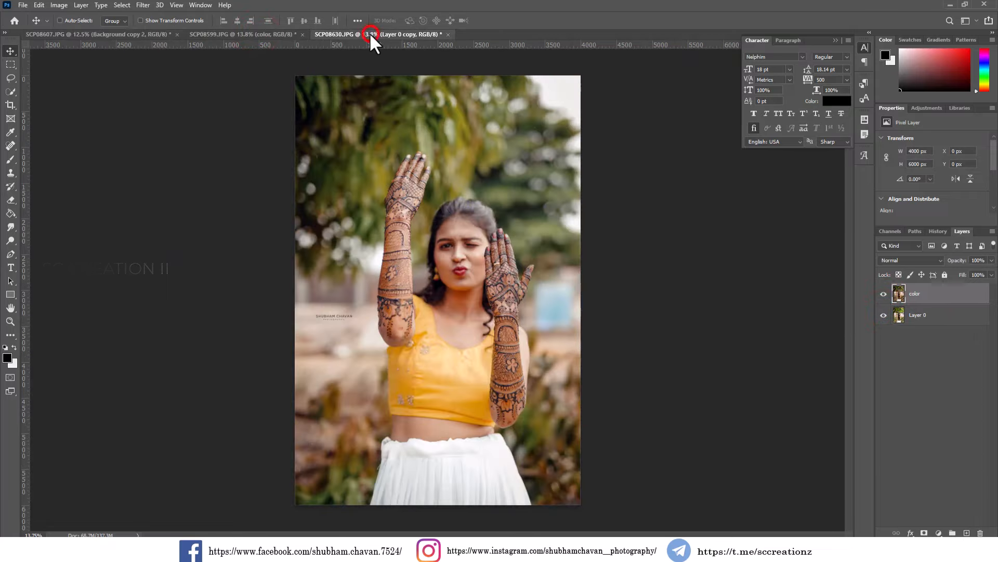